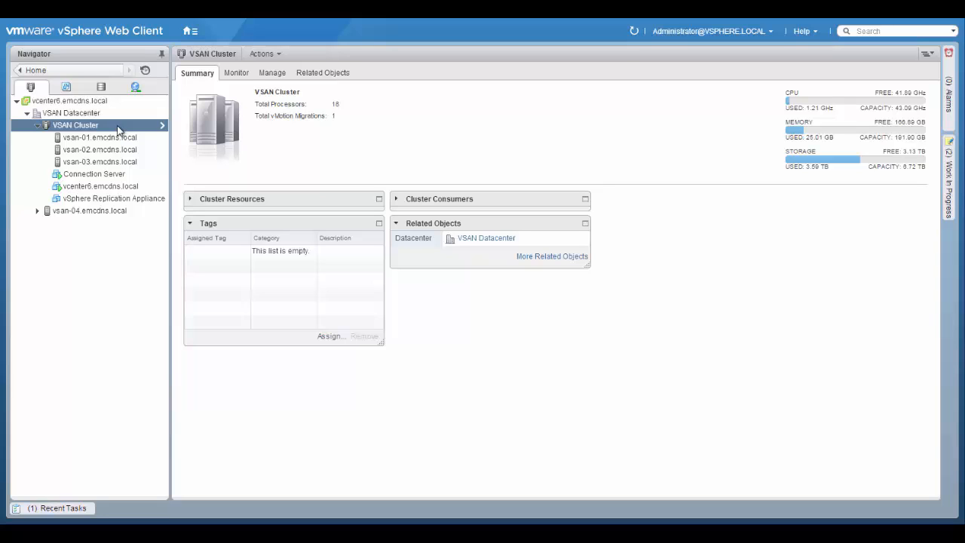
Examine the VMkernel adapters of hosts vsan-01, vsan-02 and vsan-03, including the details of the DPG-VSAN adapter on vsan-01.
click(126, 139)
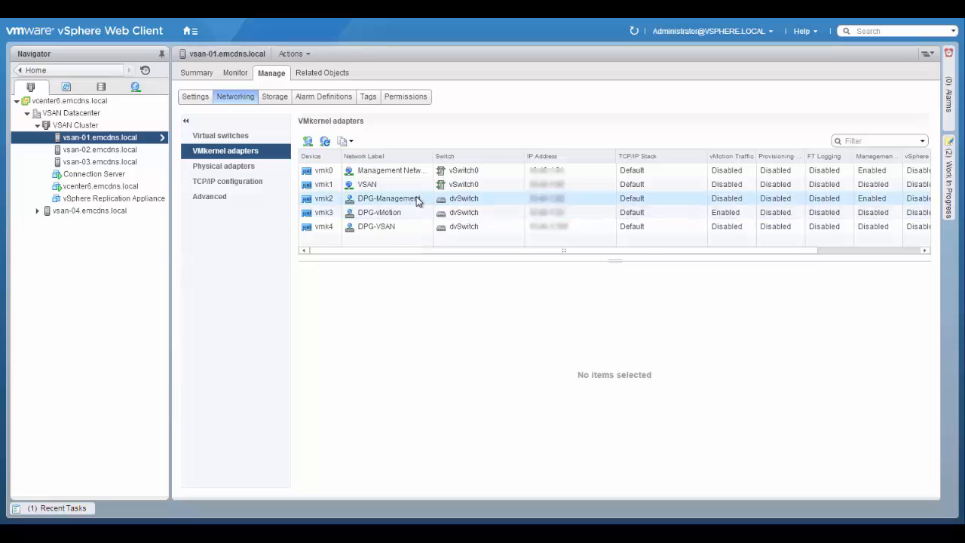
click(403, 227)
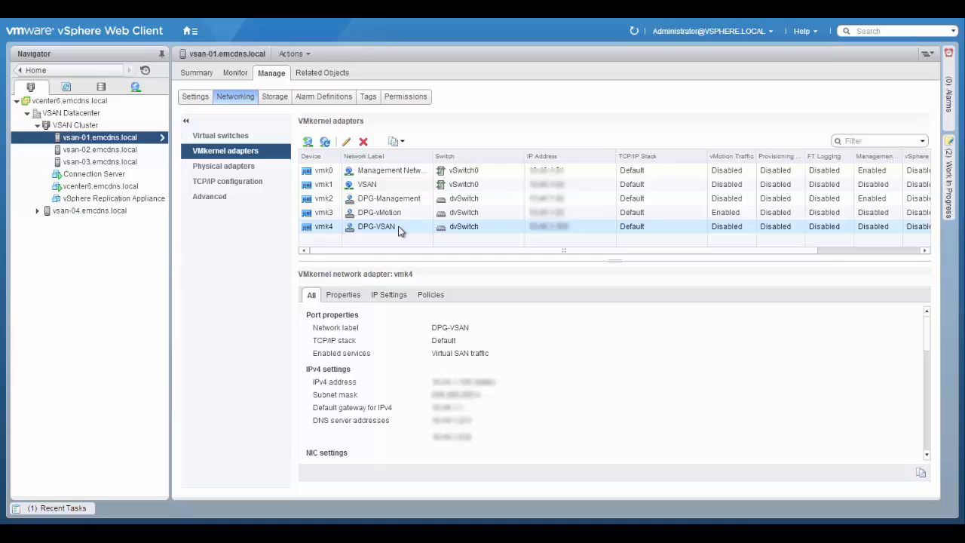
click(126, 151)
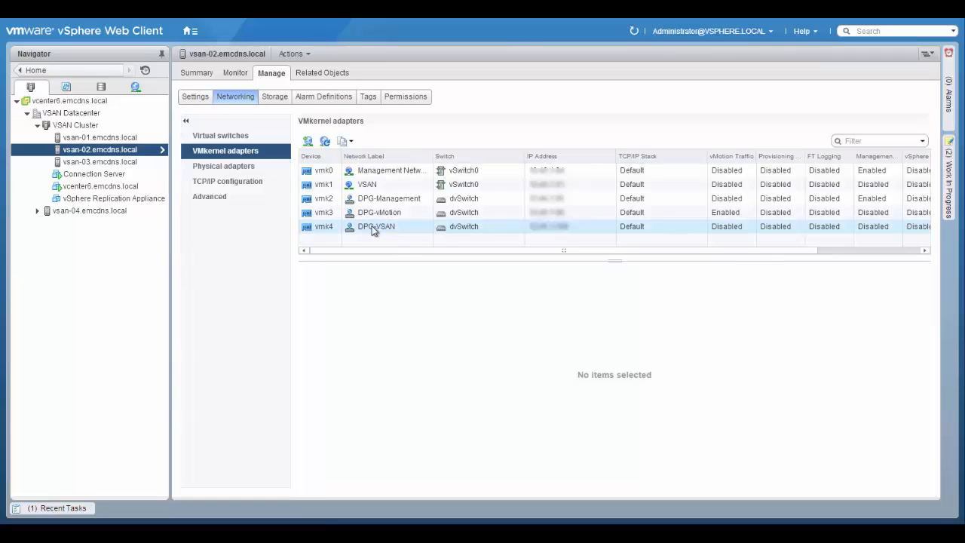
click(125, 164)
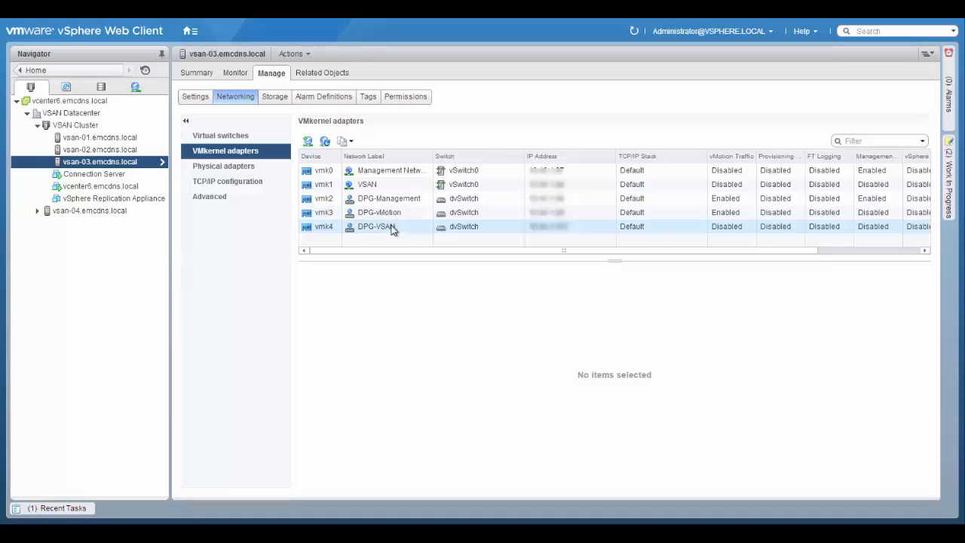
Set up a new VMkernel network adapter on host vsan-04 using the existing DPG-VSAN network, with Virtual SAN traffic enabled.
click(96, 214)
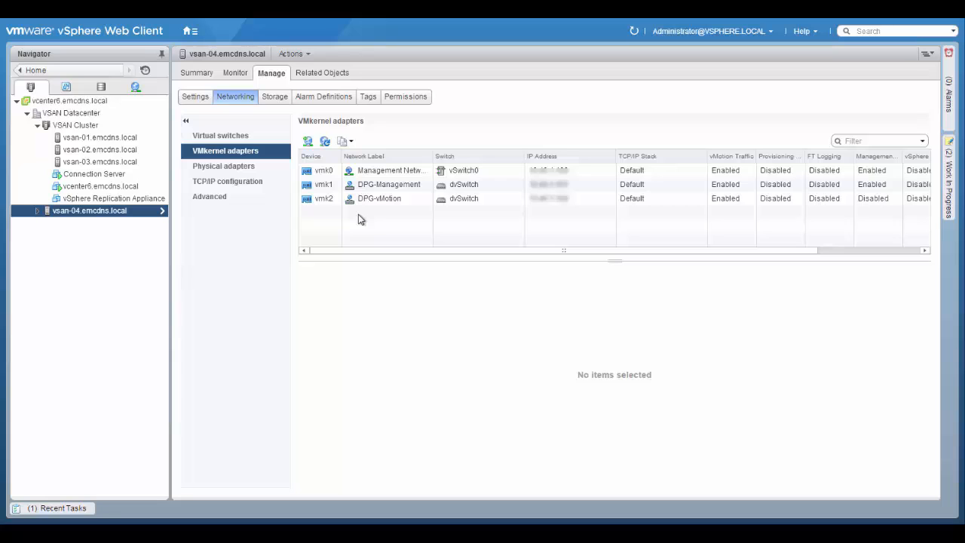
click(307, 143)
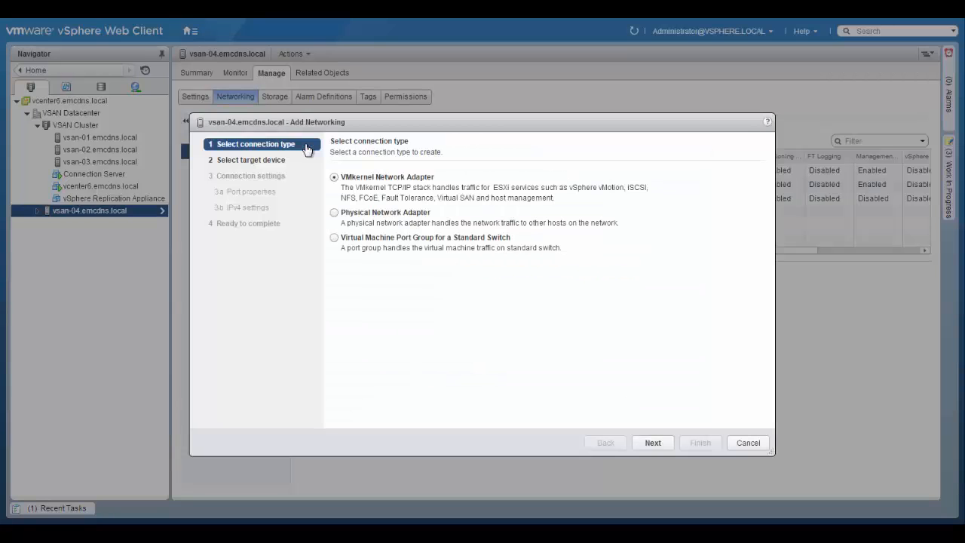
click(653, 446)
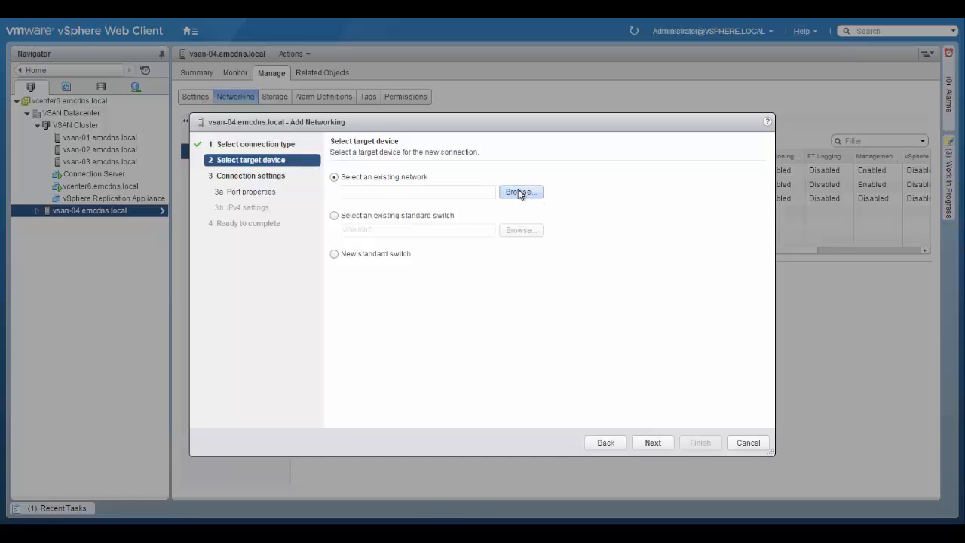
click(520, 192)
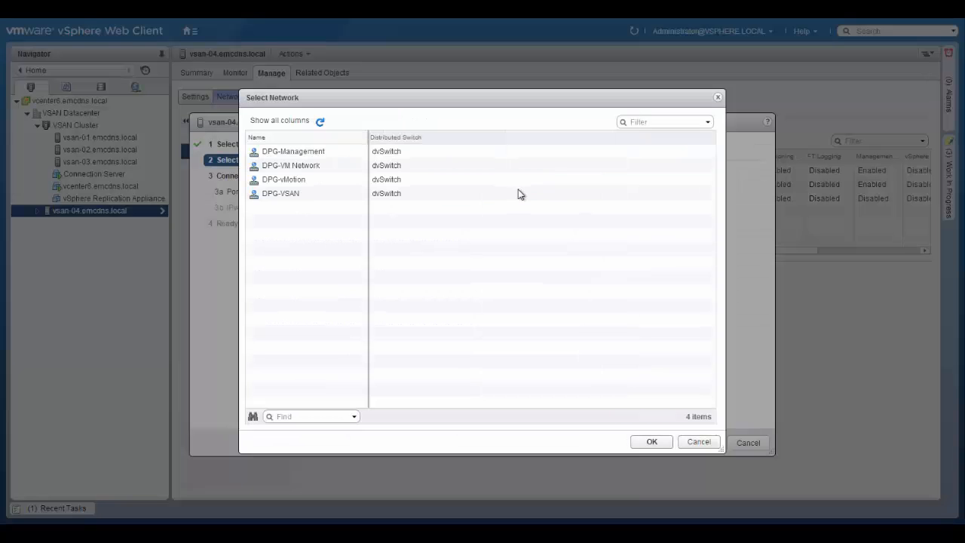
click(285, 194)
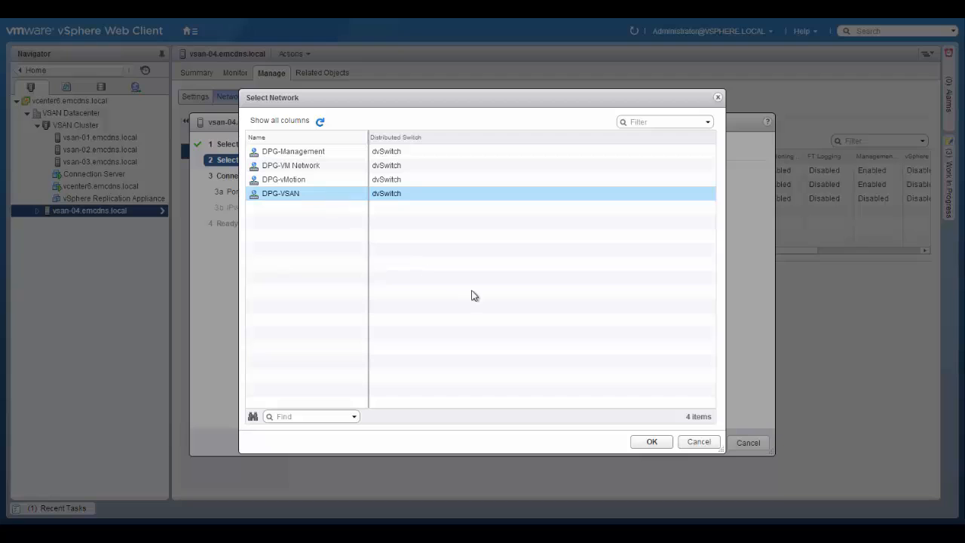
click(652, 443)
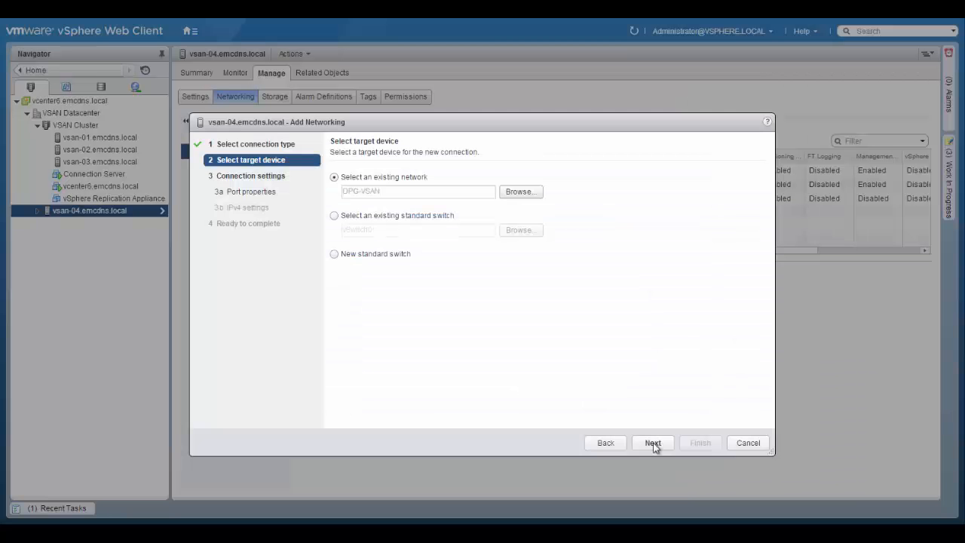
click(653, 443)
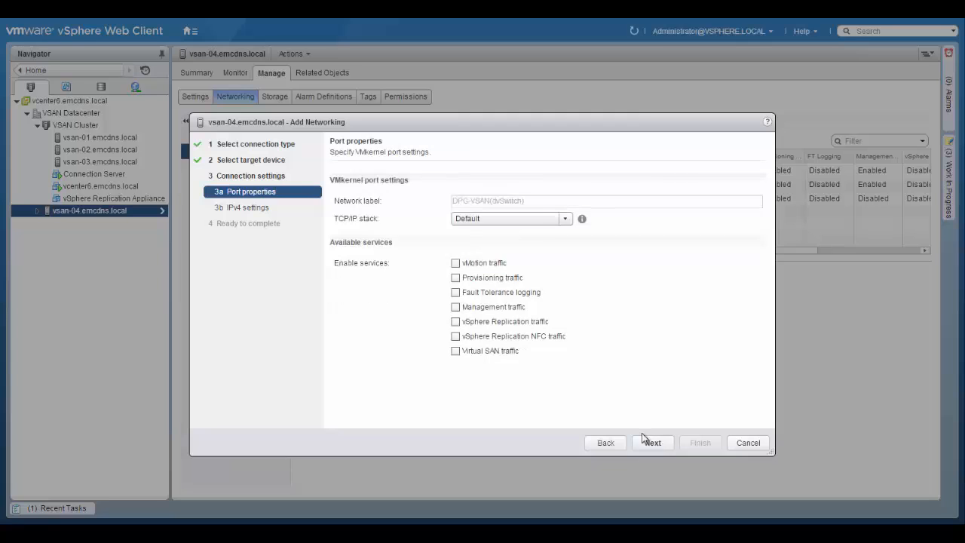
click(456, 352)
click(653, 443)
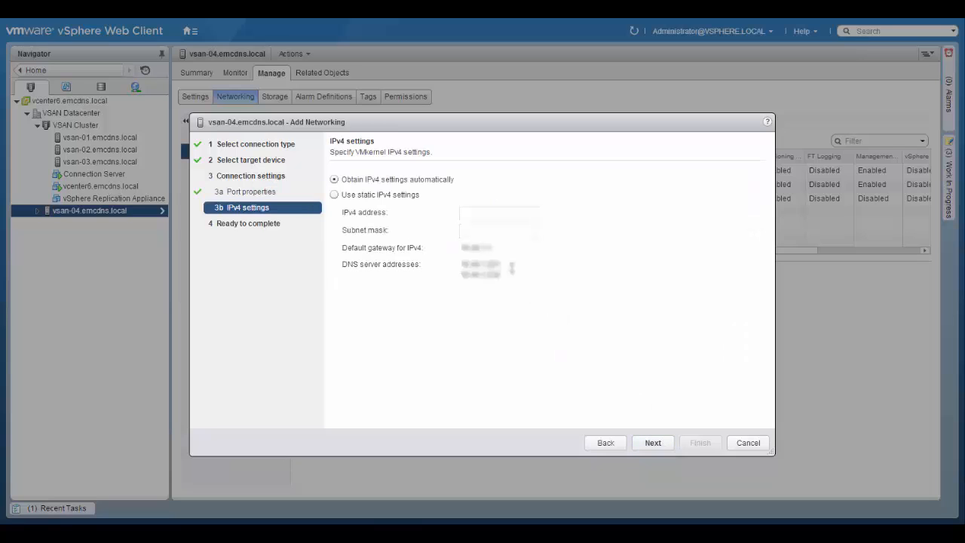
Give the new adapter a static IPv4 address with subnet mask 255.255.255.0 and finish adding it to vsan-04.
click(399, 198)
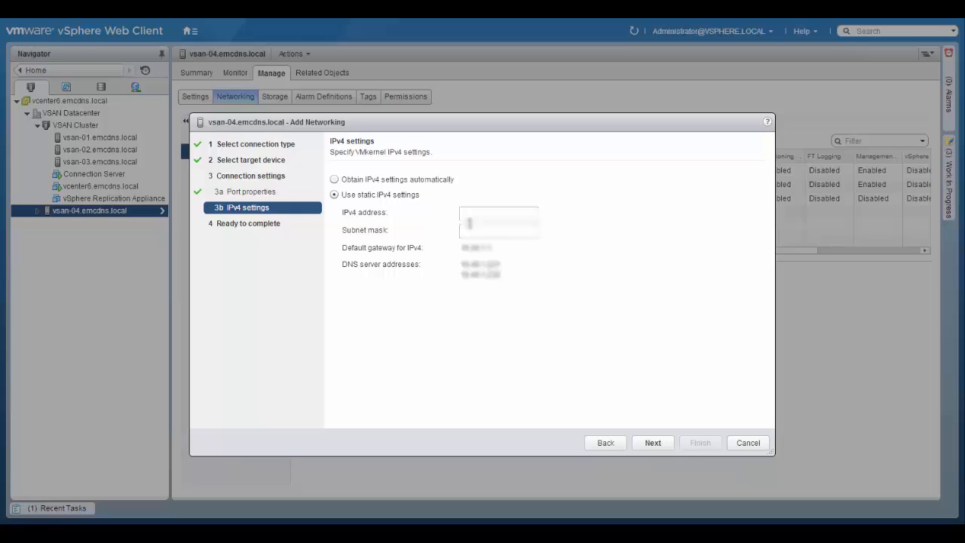
click(468, 214)
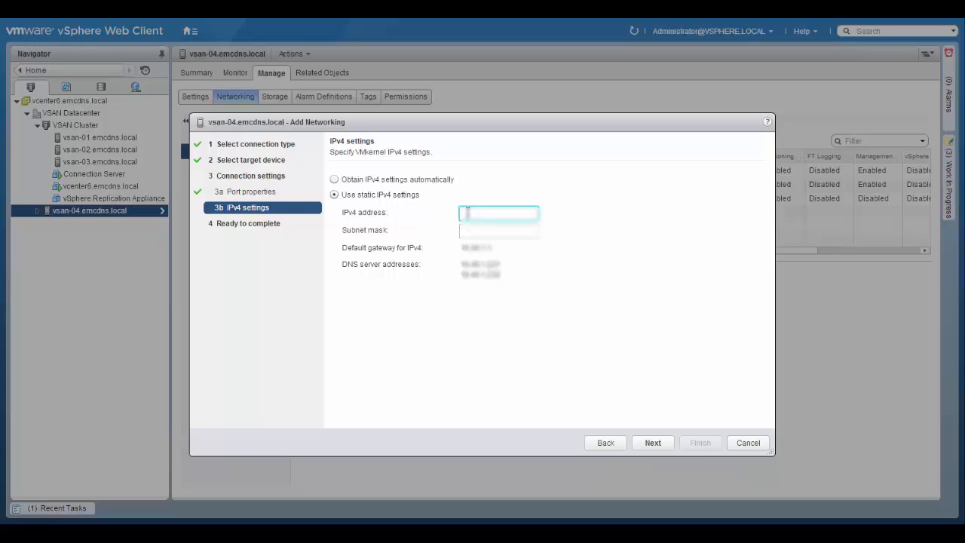
text(10.46)
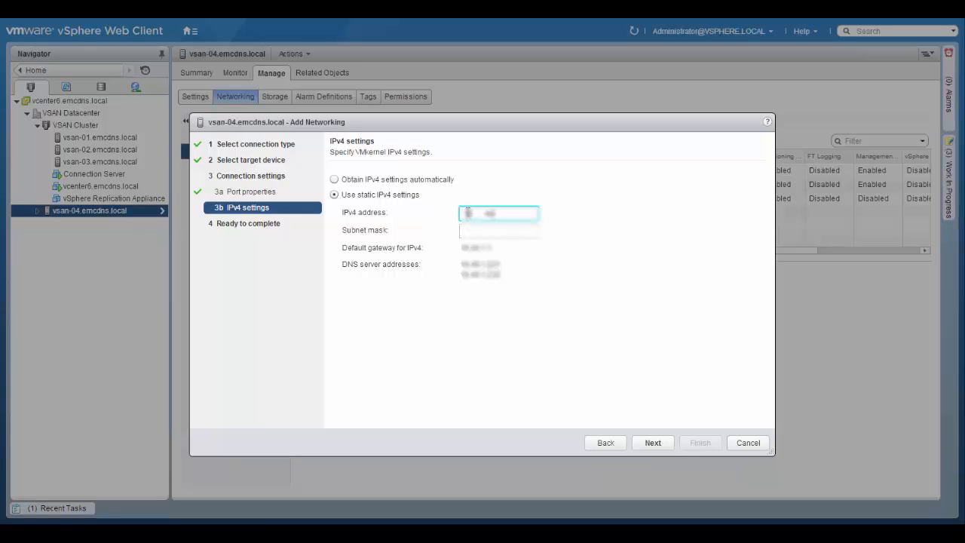
text(.1.13)
key(Tab)
text(255.255.)
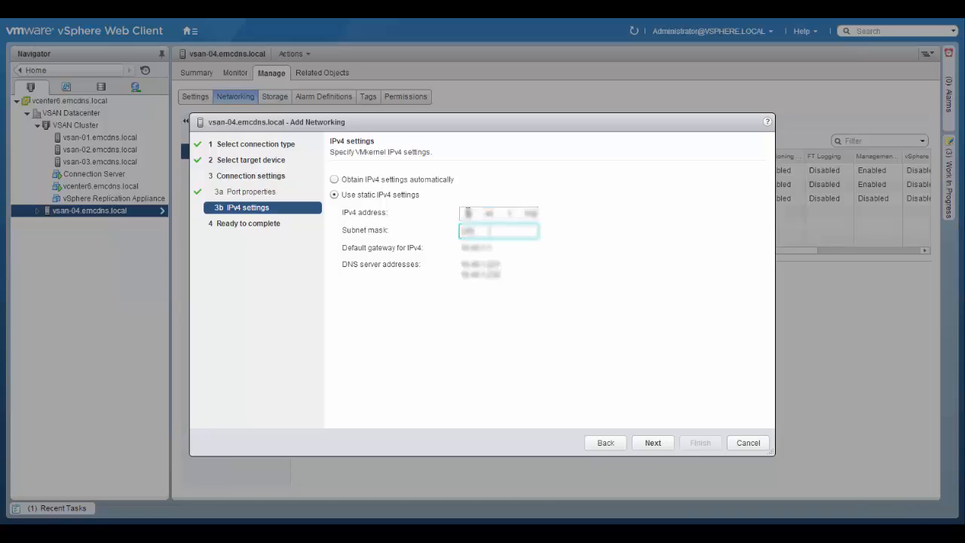
text(255.0)
click(648, 444)
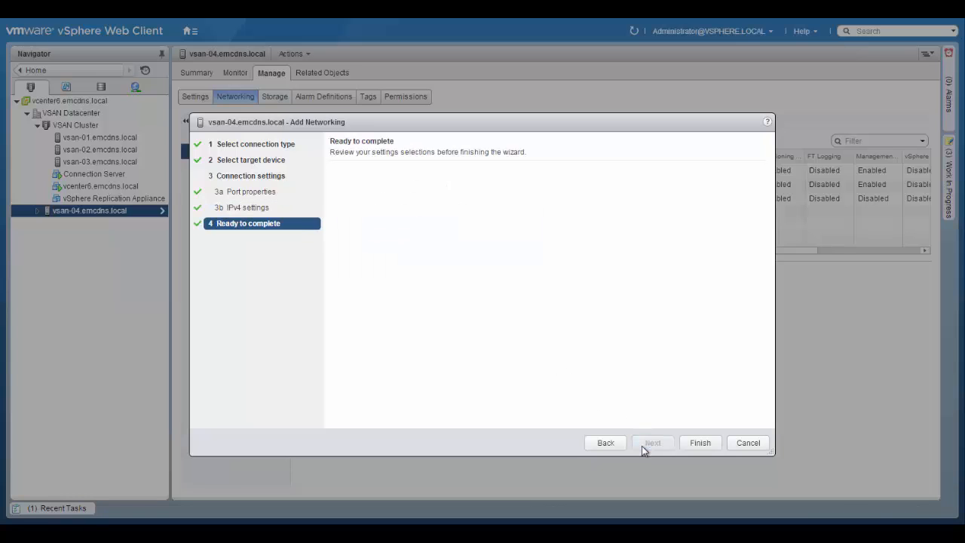
click(704, 445)
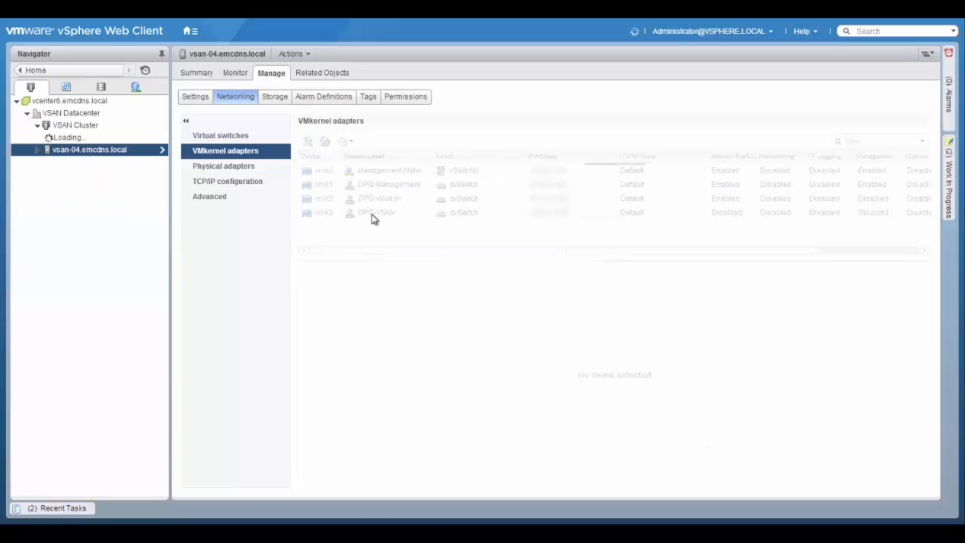
click(375, 214)
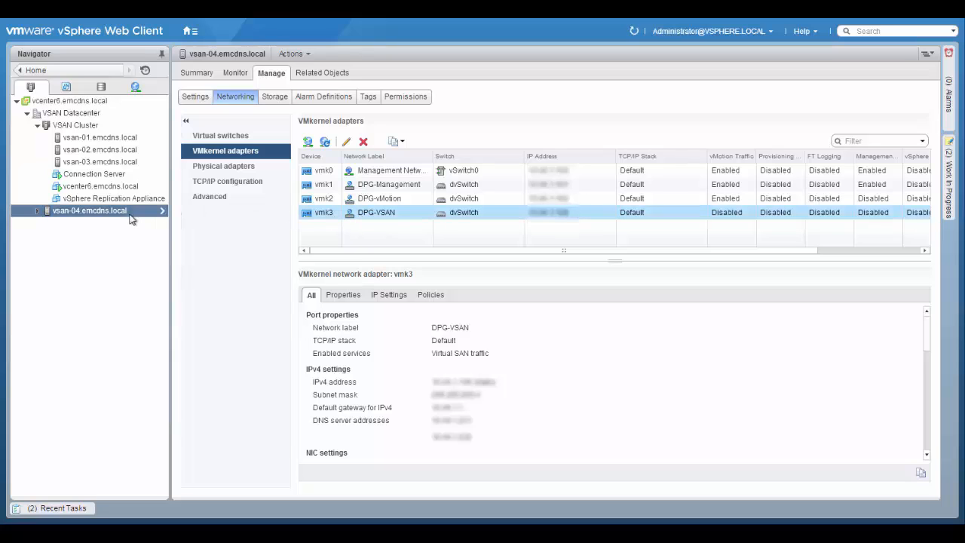
Turn on Virtual SAN for VSAN Cluster with disks added to storage in Manual mode, and refresh the cluster information.
click(77, 126)
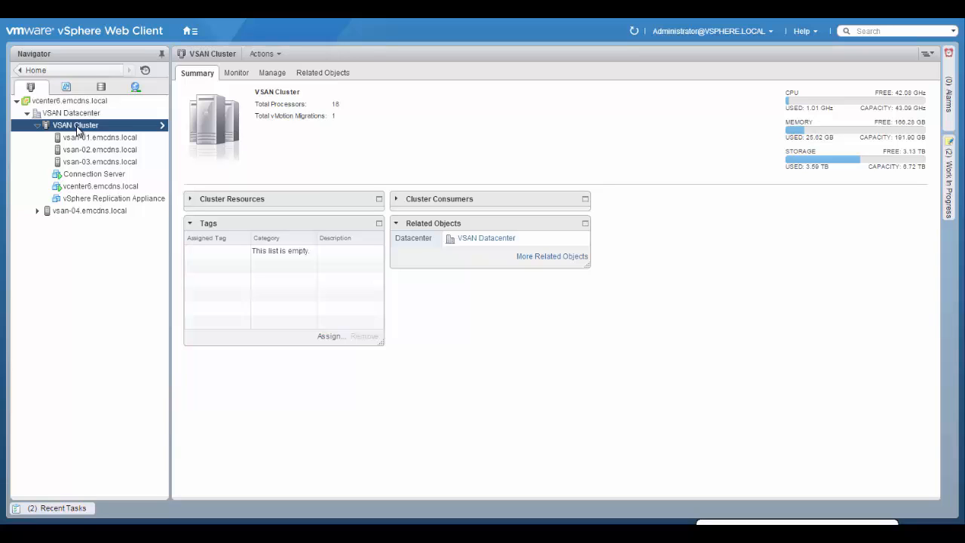
click(272, 75)
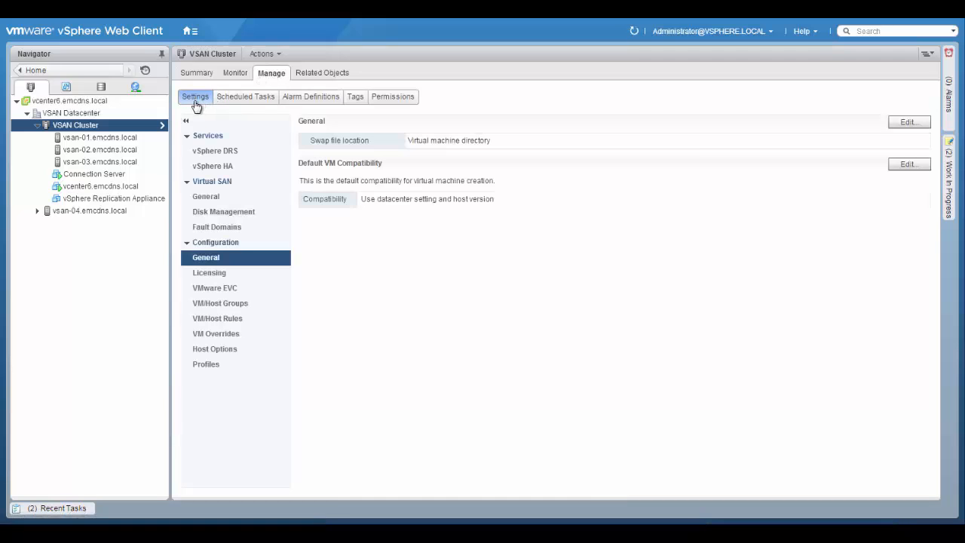
click(204, 198)
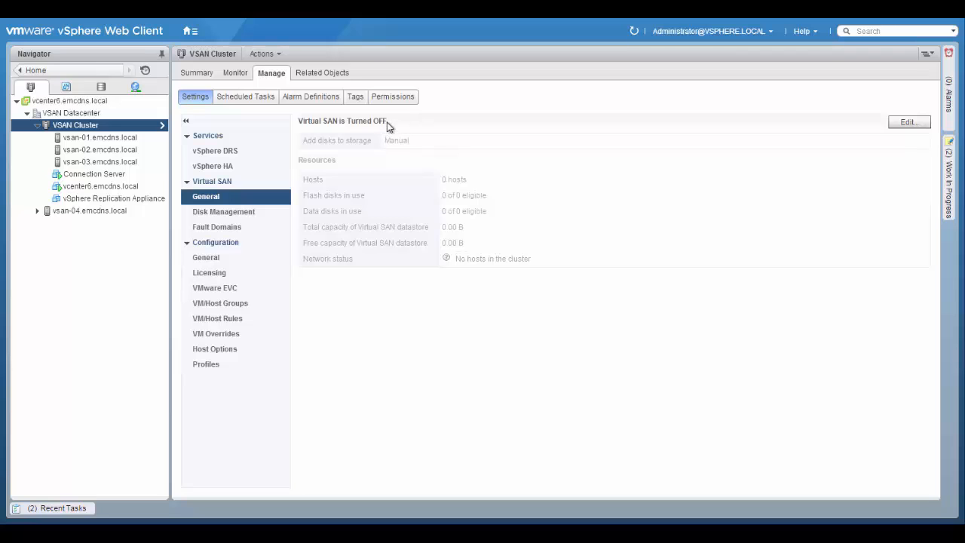
click(909, 122)
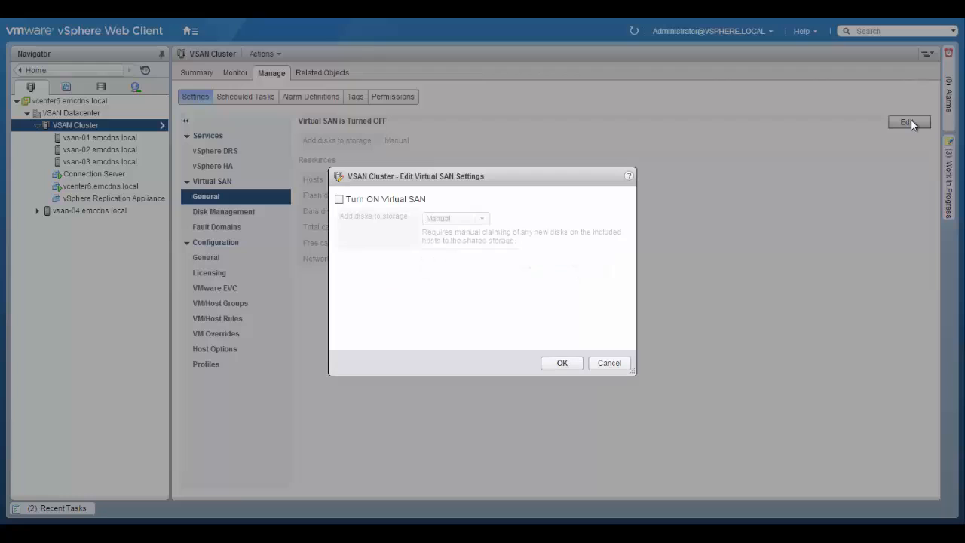
click(338, 199)
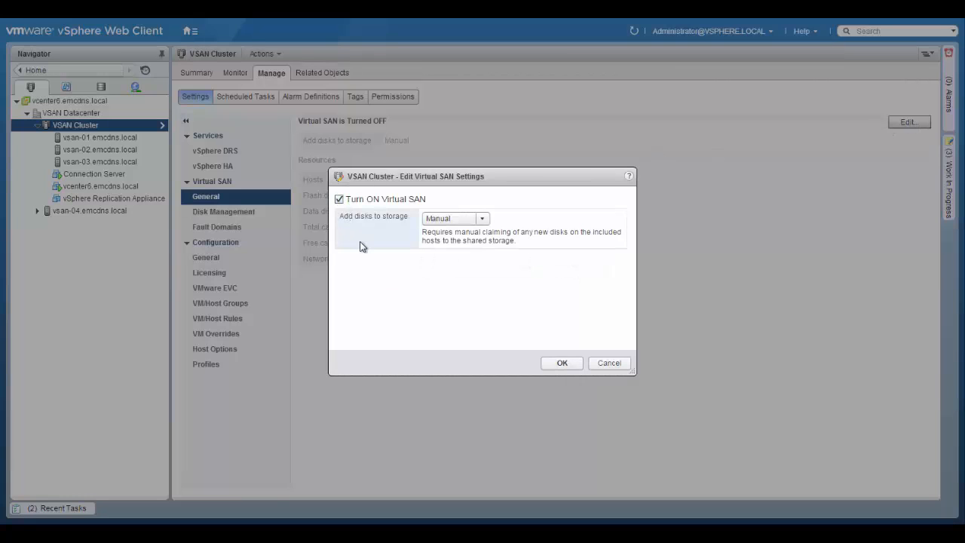
click(482, 219)
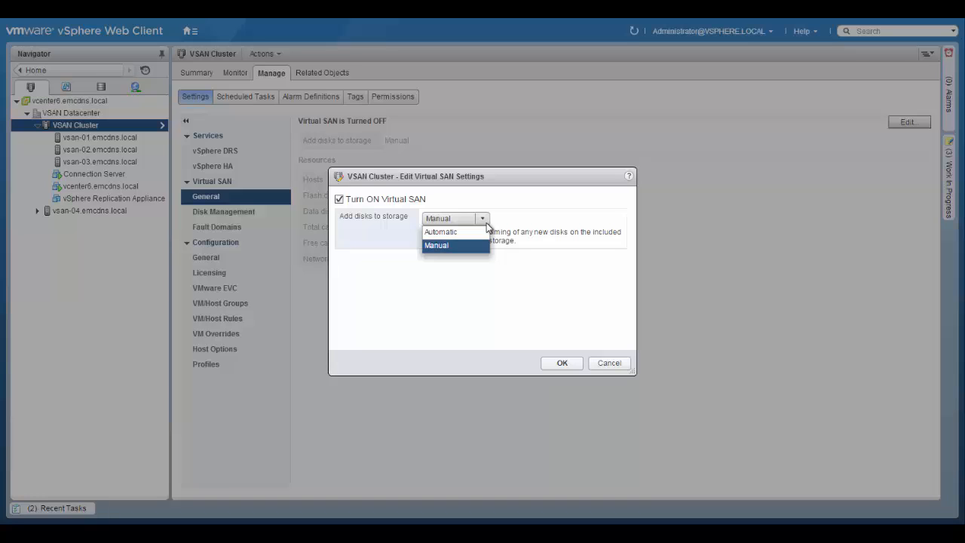
click(454, 245)
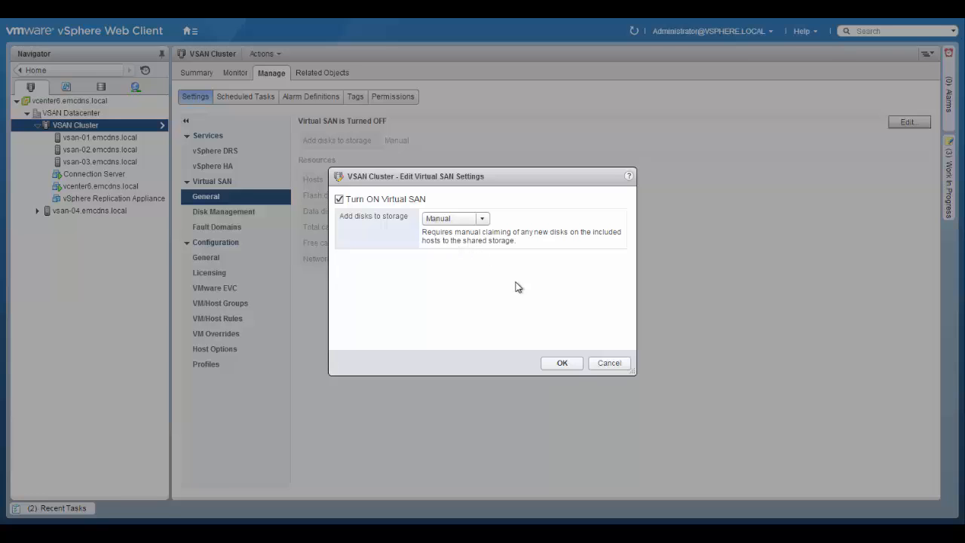
click(560, 363)
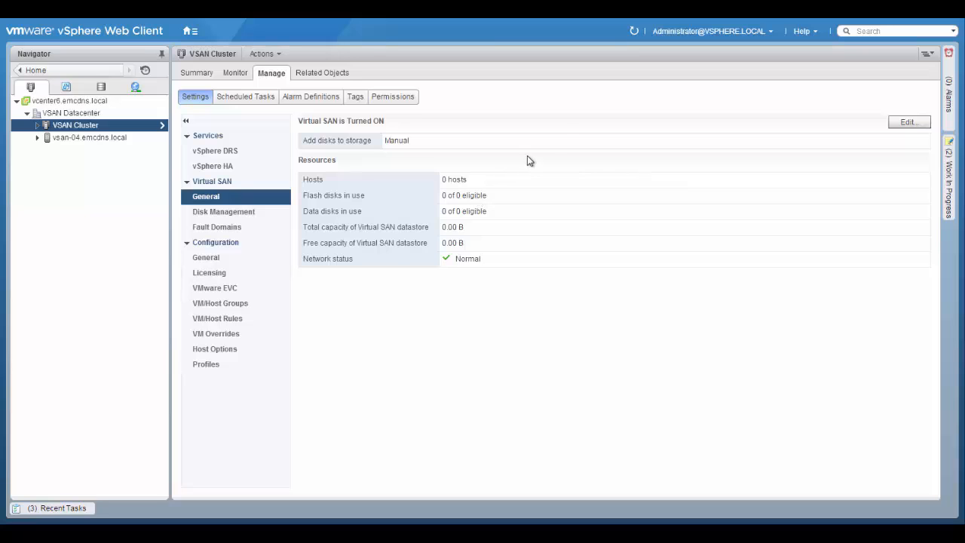
click(634, 33)
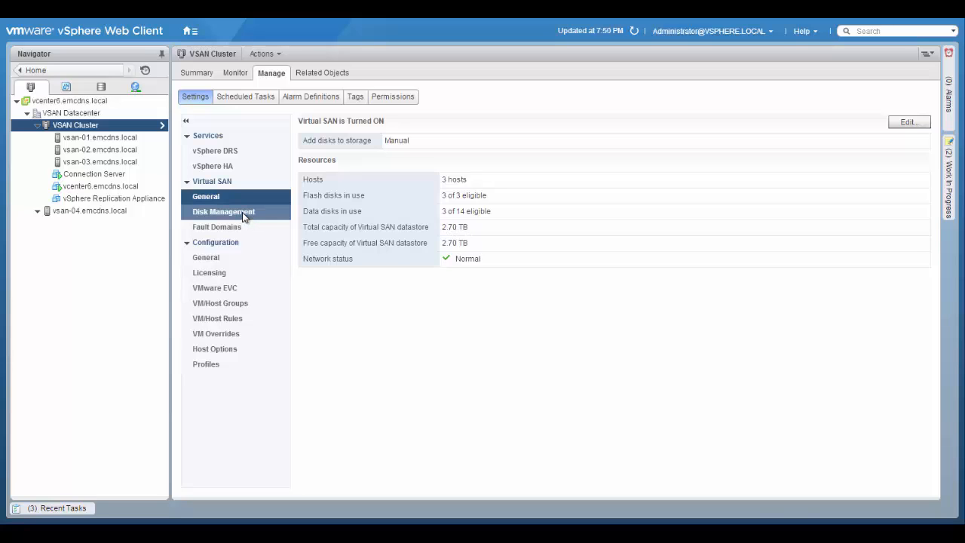
Review the cluster's licensing, its Virtual SAN fault domains and the disks in use on host vsan-01.
click(217, 271)
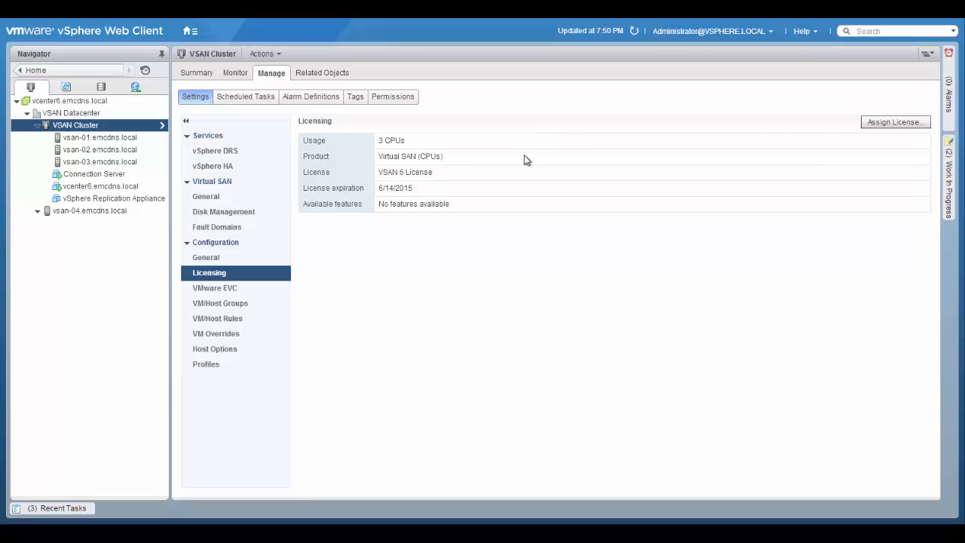
click(227, 228)
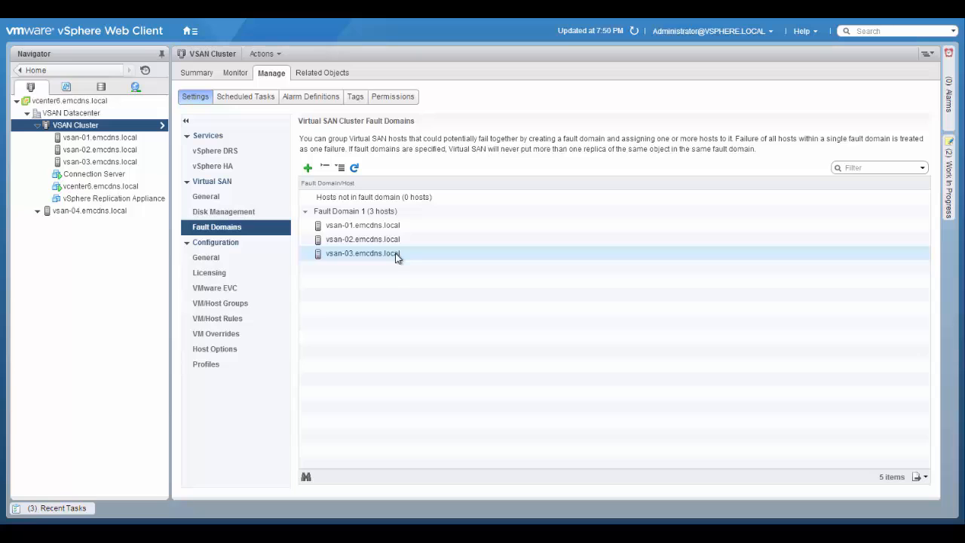
click(247, 213)
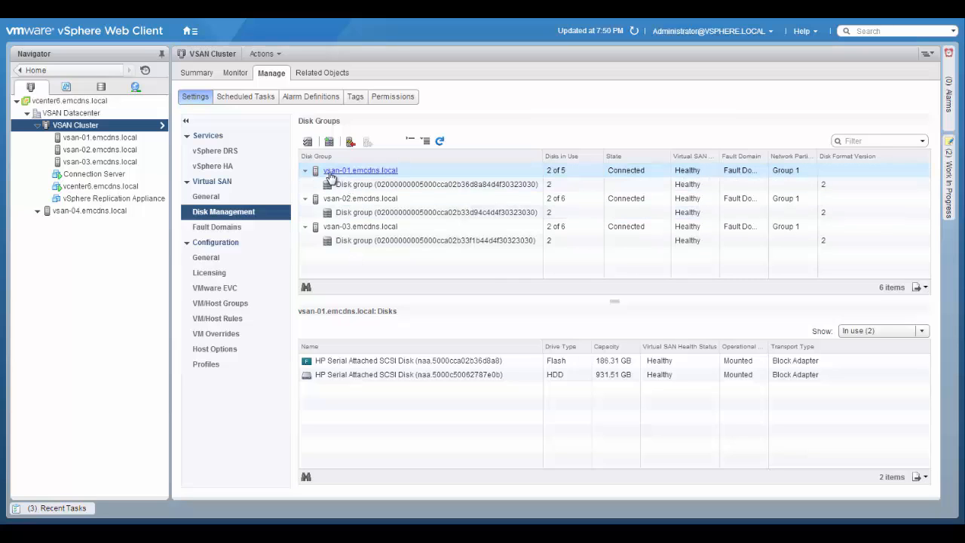
click(441, 170)
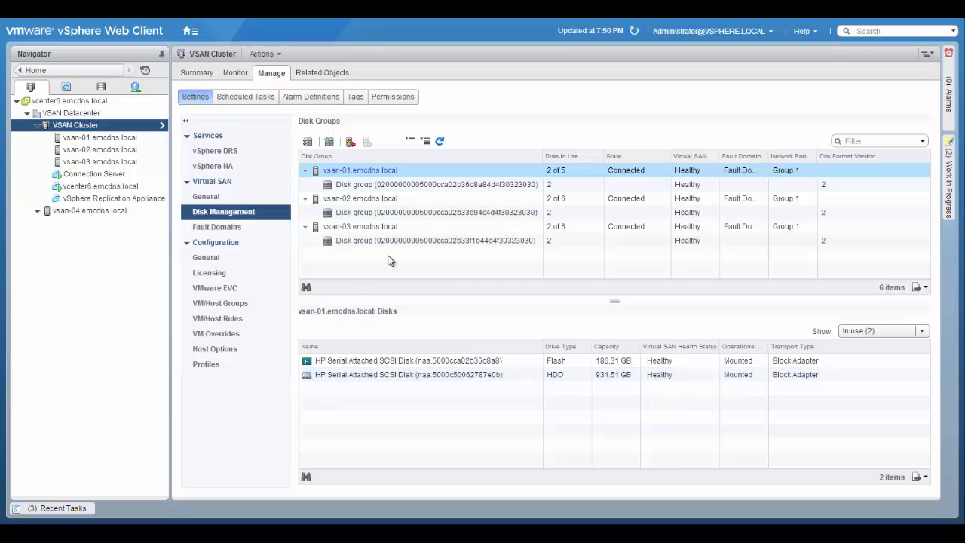
Claim all eligible disks on hosts vsan-01, vsan-02 and vsan-03 for Virtual SAN use.
click(359, 187)
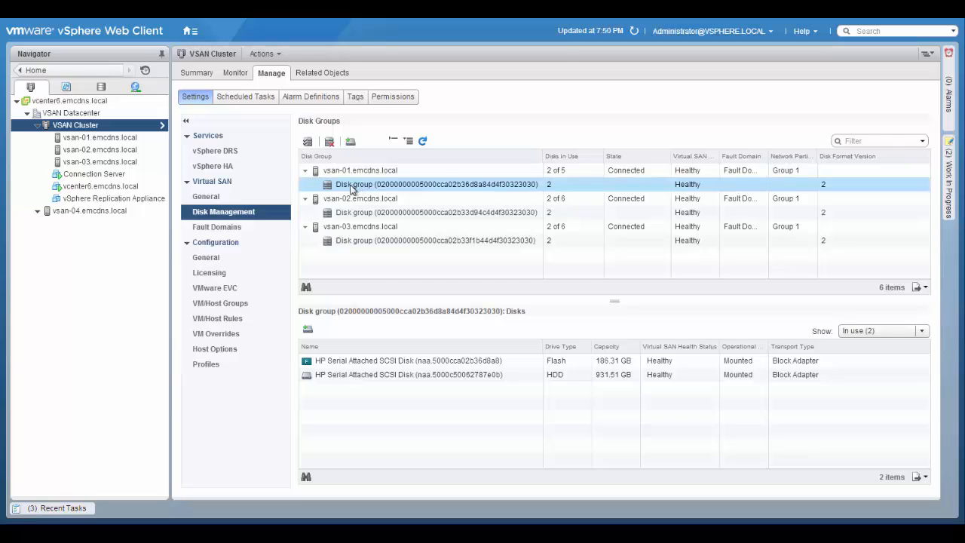
click(307, 144)
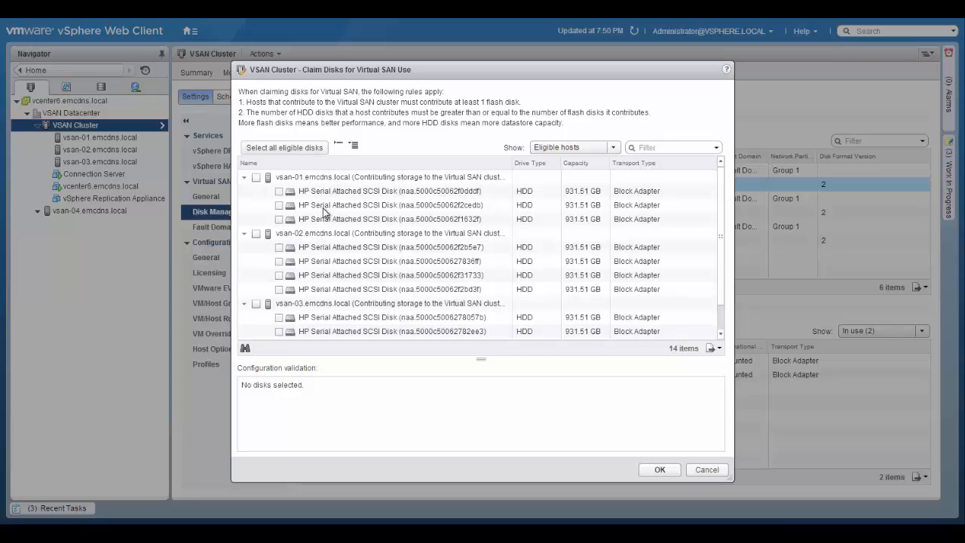
click(292, 150)
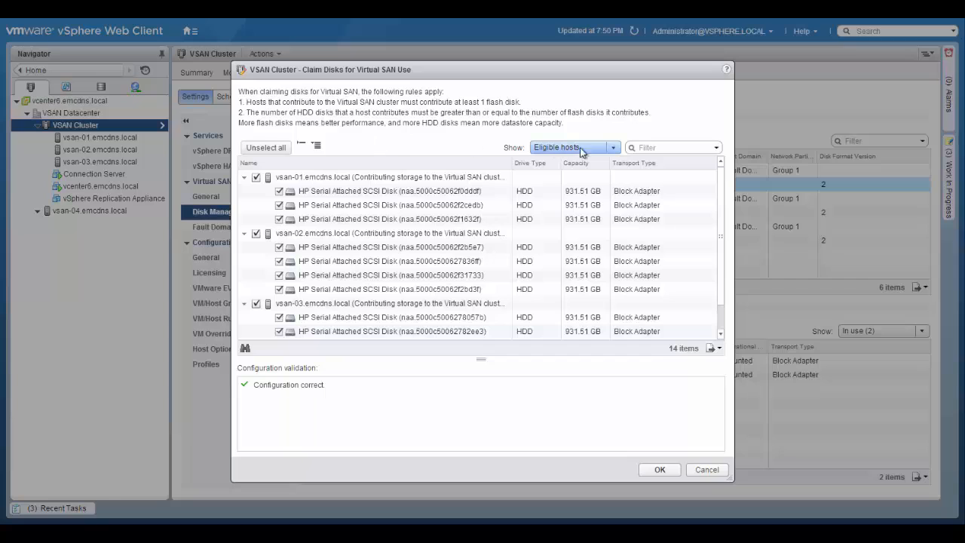
click(613, 149)
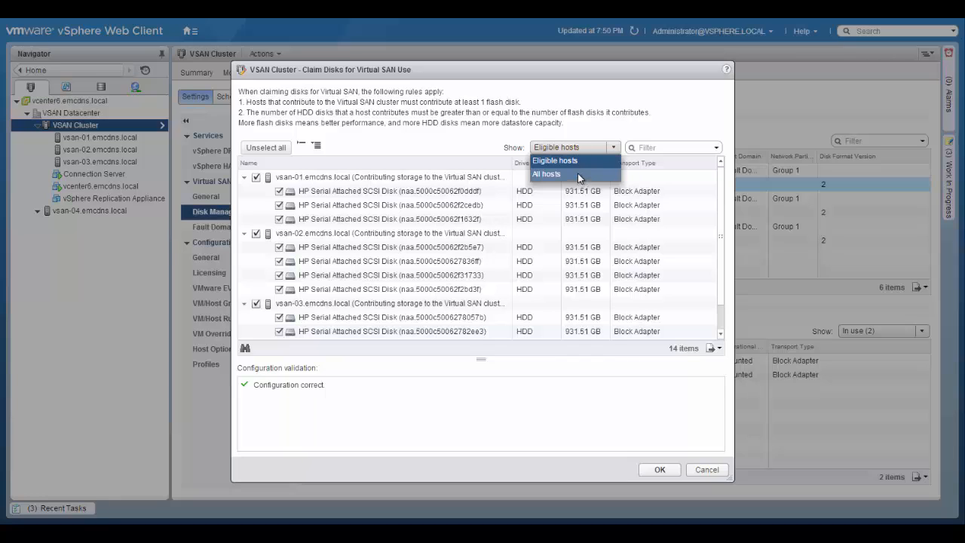
click(584, 124)
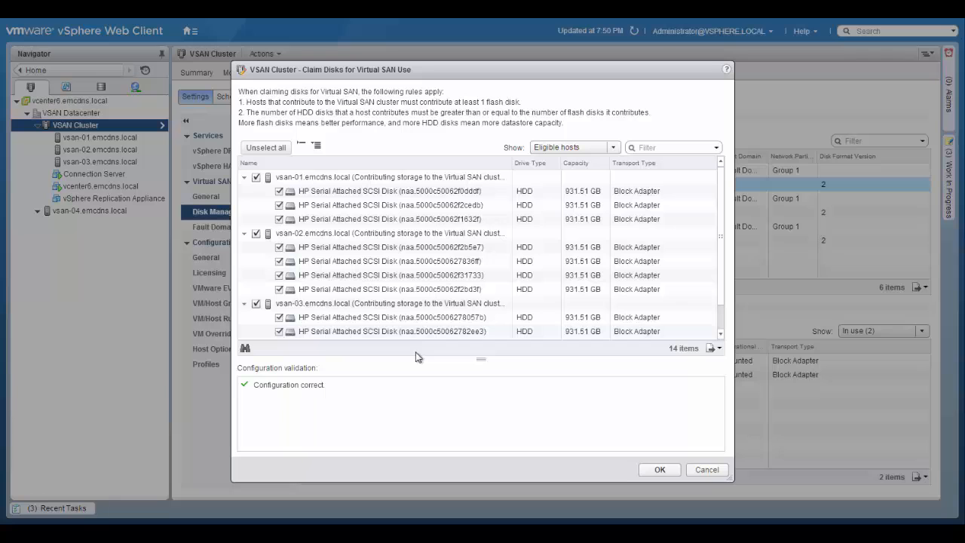
click(657, 469)
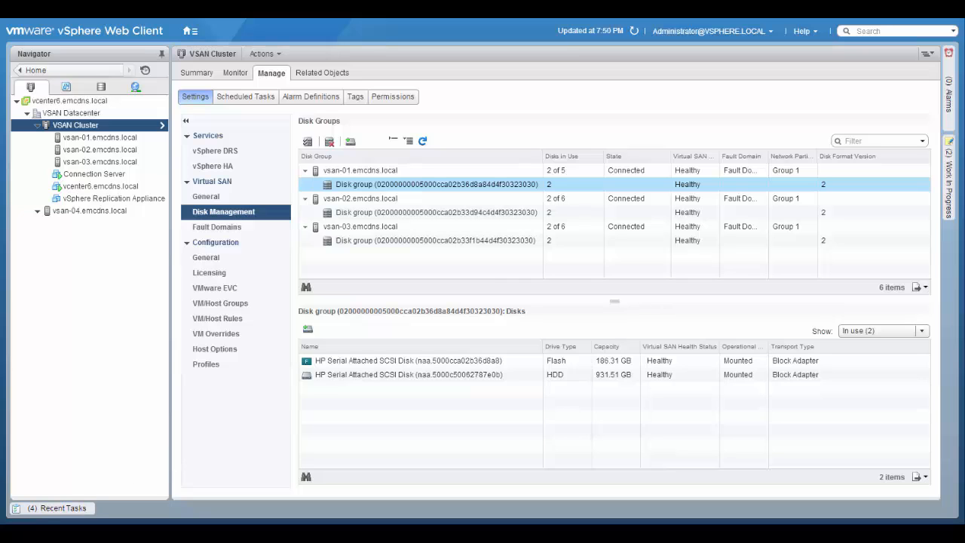
Check the progress of the disk-claiming tasks and the refreshed Virtual SAN disk and capacity figures for the cluster.
click(48, 511)
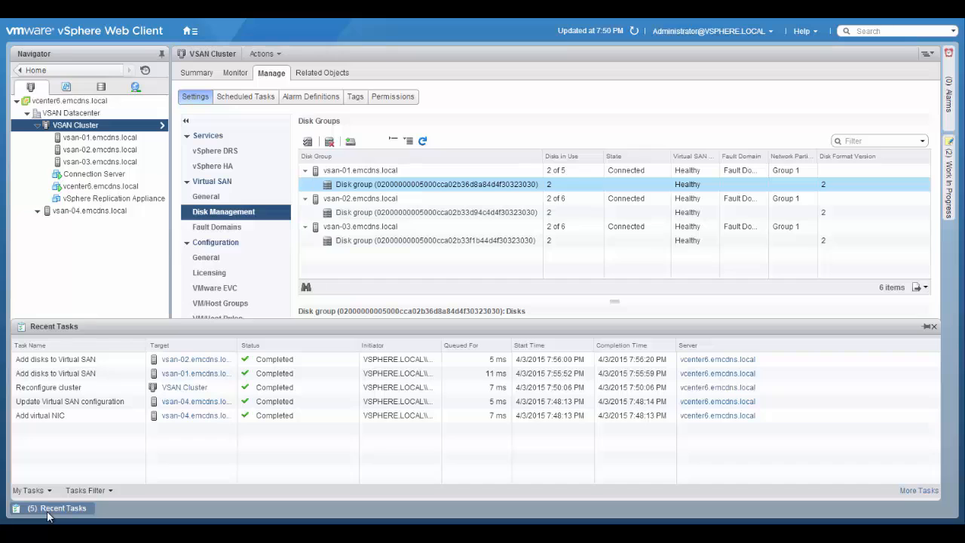
click(47, 516)
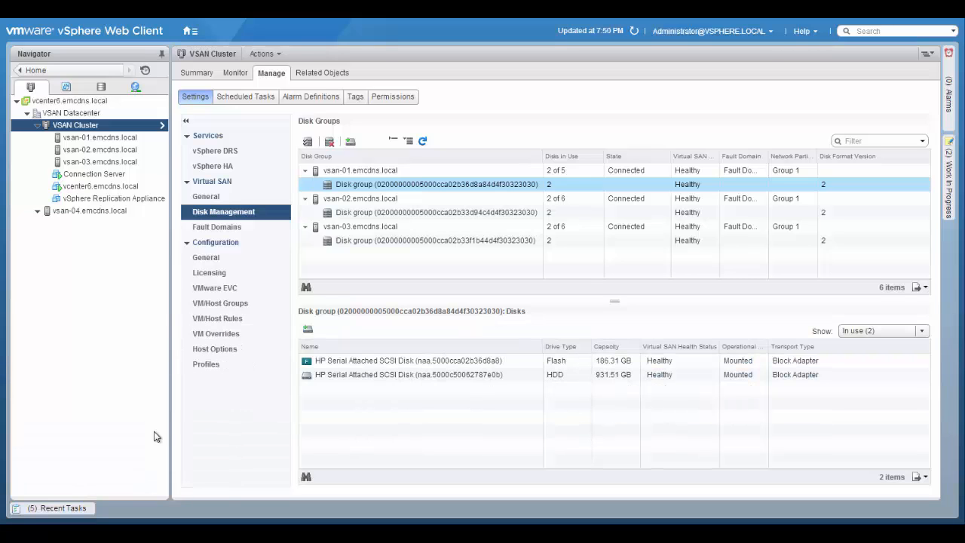
click(213, 197)
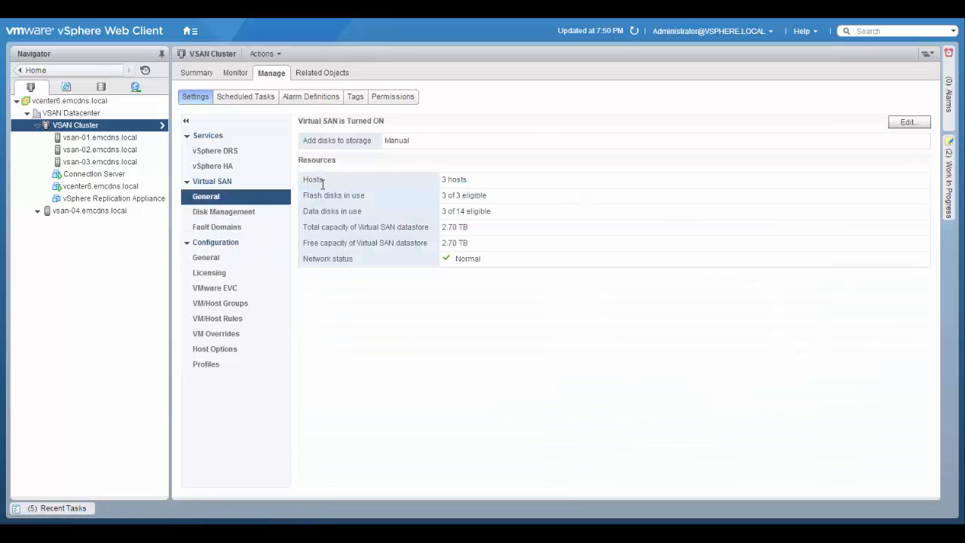
click(635, 33)
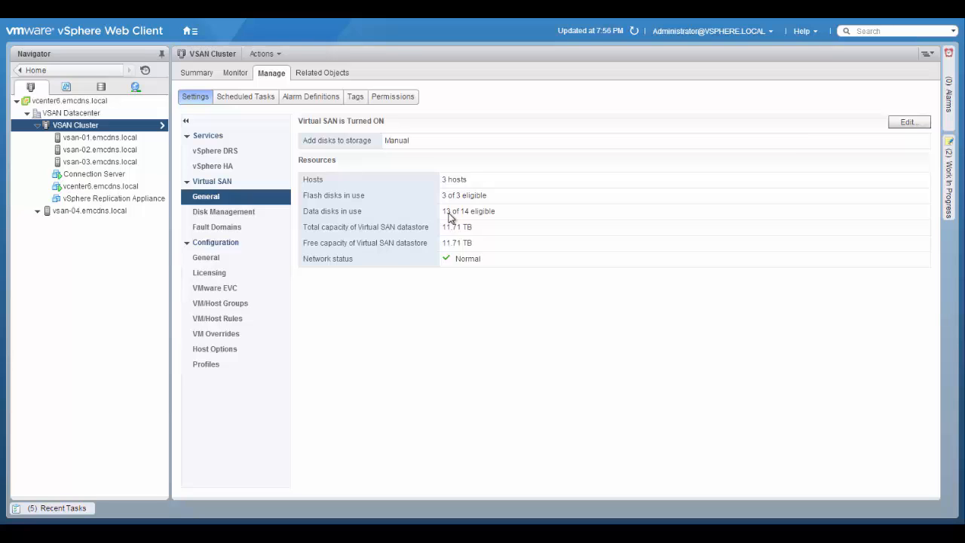
click(633, 30)
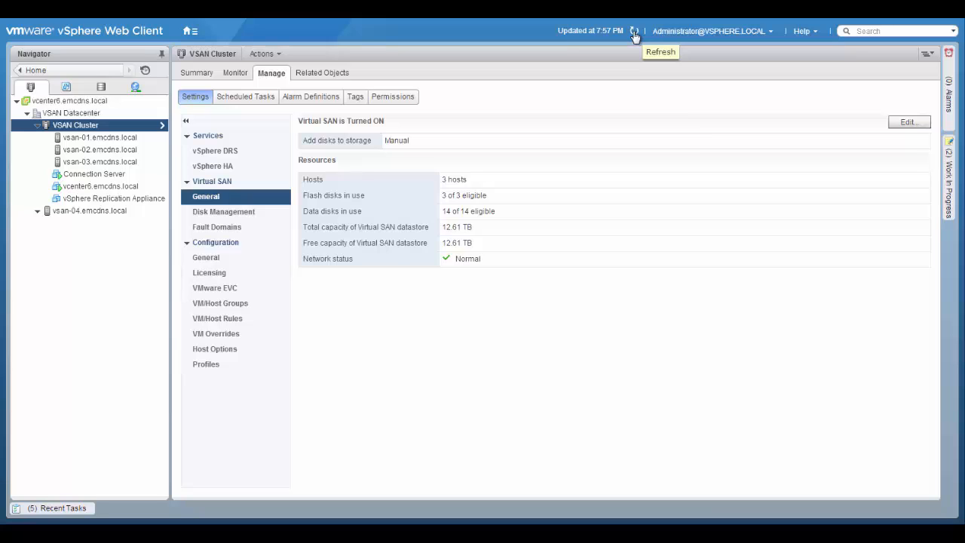
click(633, 32)
Move host vsan-04 into VSAN Cluster and check the move in the recent tasks.
click(89, 211)
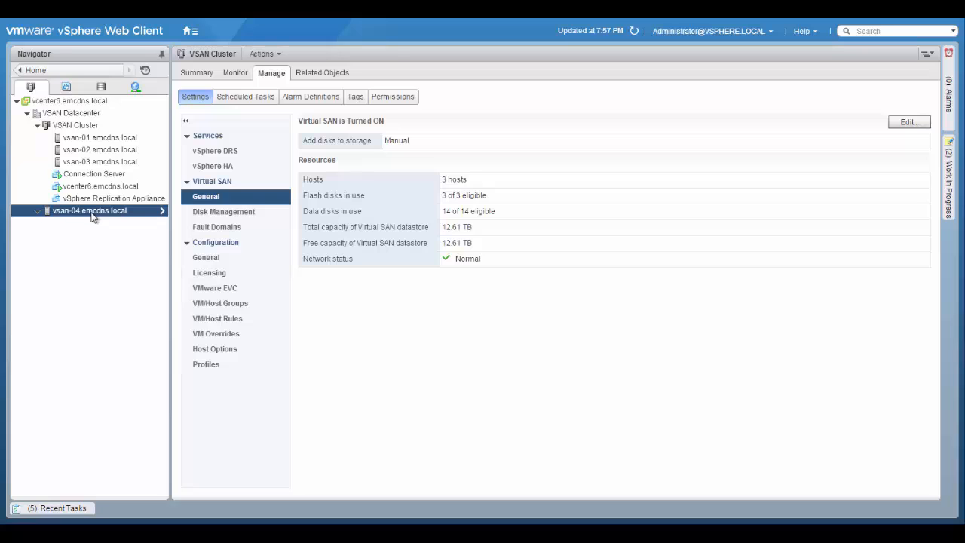
drag(91, 217, 85, 125)
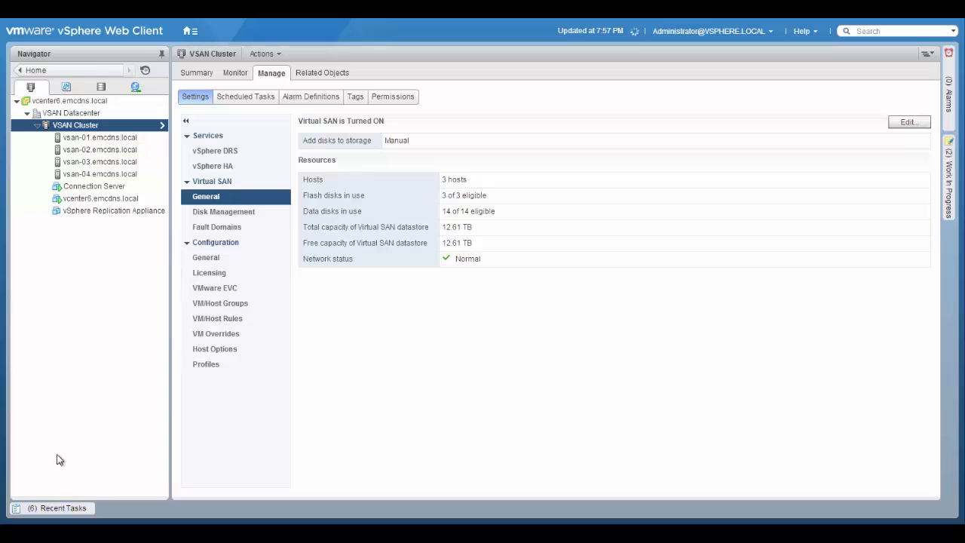
click(50, 509)
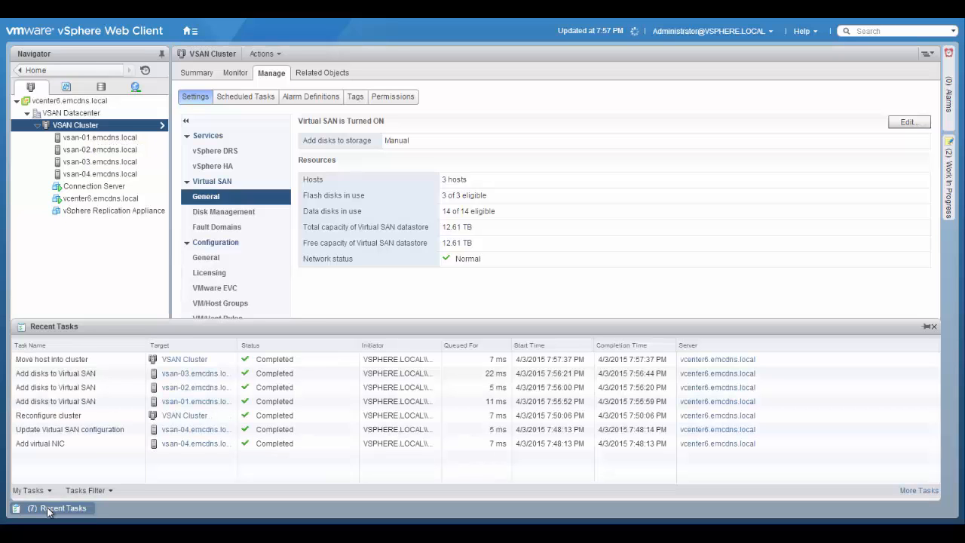
click(47, 511)
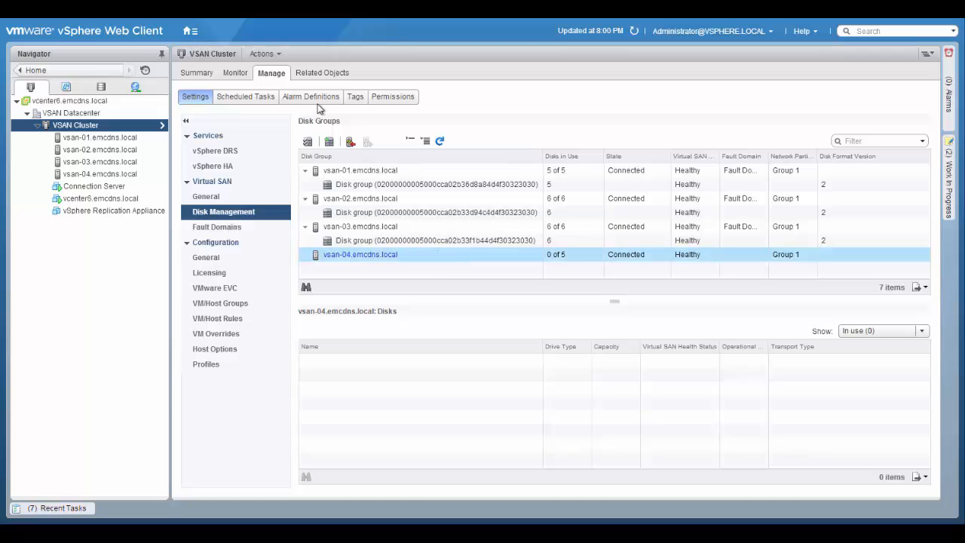
Examine the disks claimable for Virtual SAN across all hosts, including vsan-04, without claiming any.
click(307, 141)
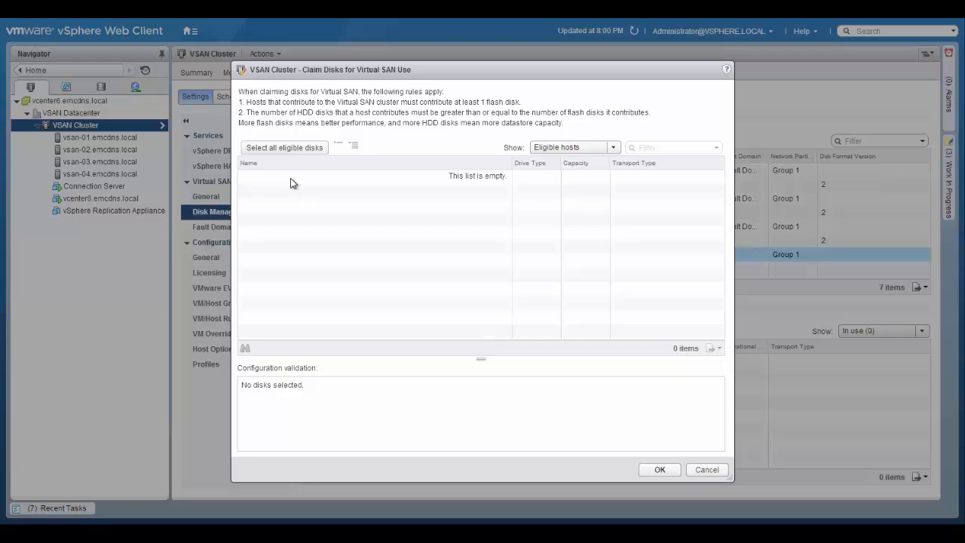
click(613, 148)
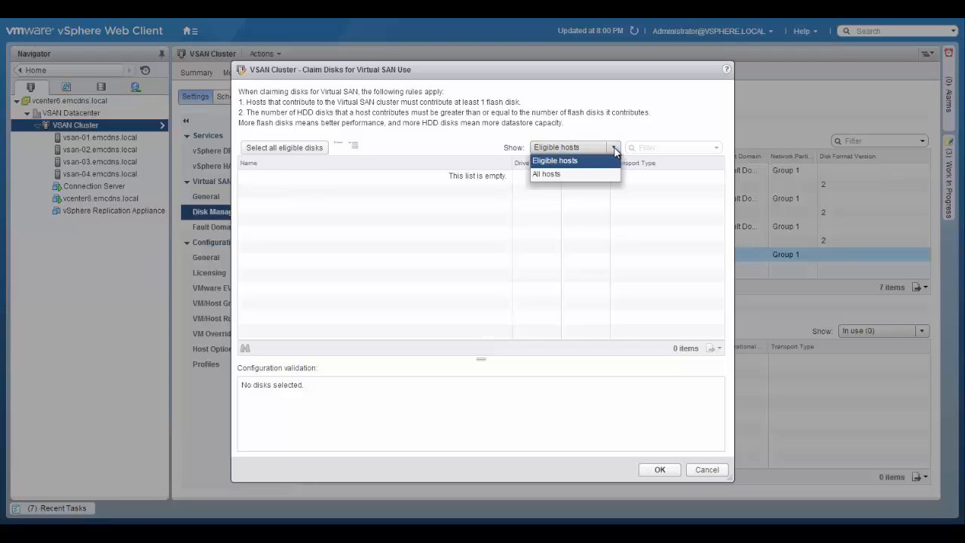
click(576, 173)
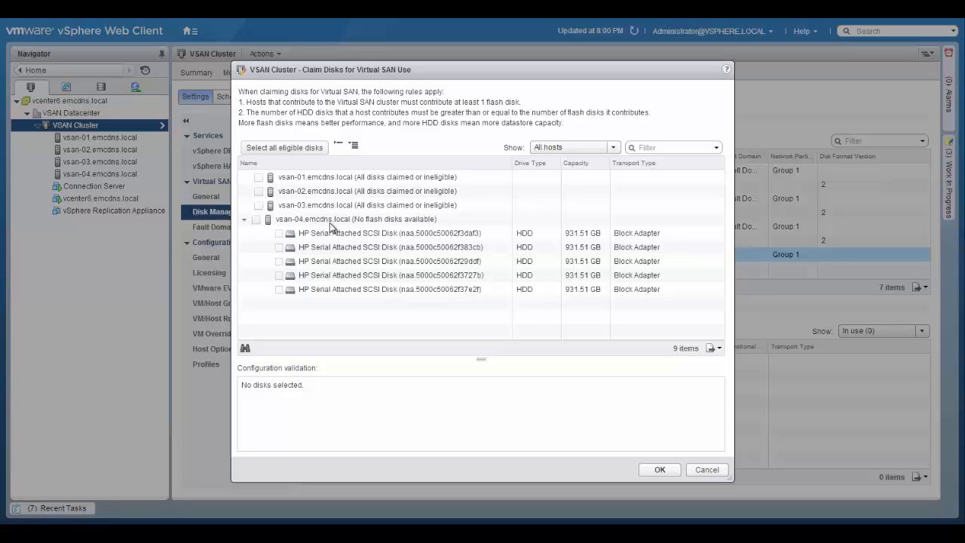
click(615, 148)
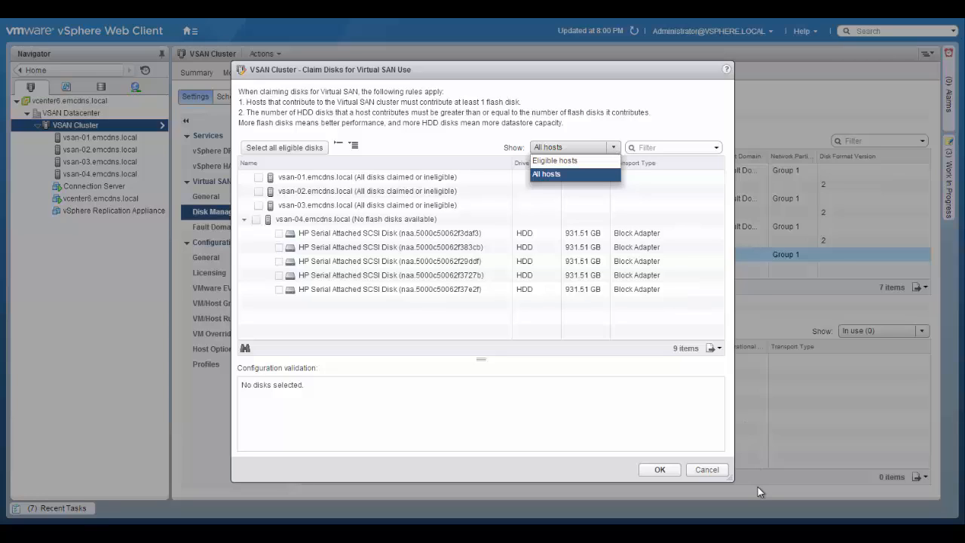
click(720, 473)
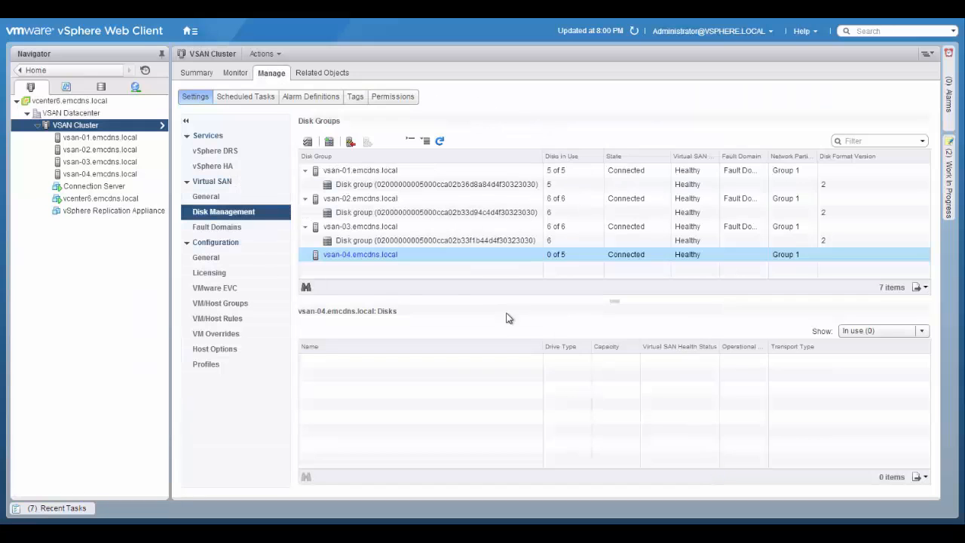
Review vsanDatastore's summary, general settings and available default storage policies in VSAN Datacenter, leaving the policy as is.
click(106, 90)
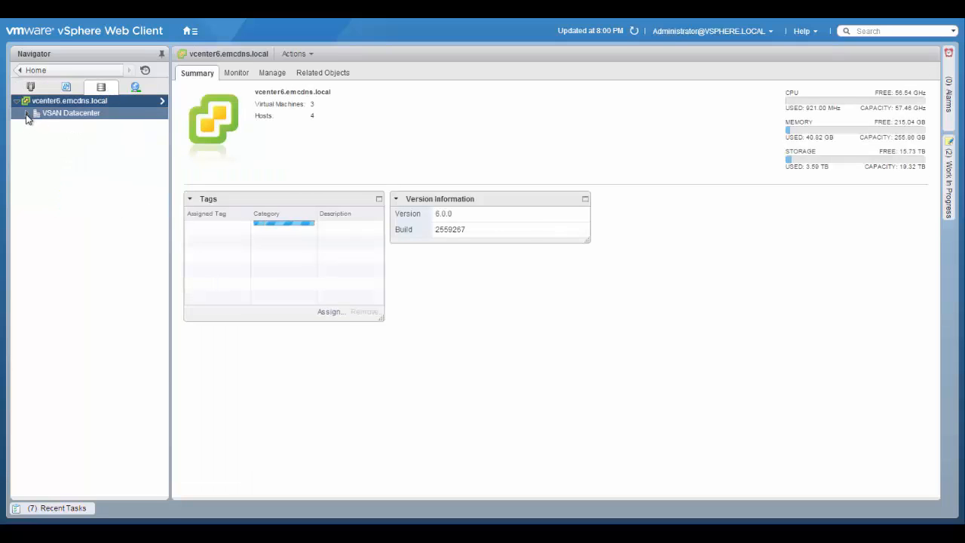
click(26, 113)
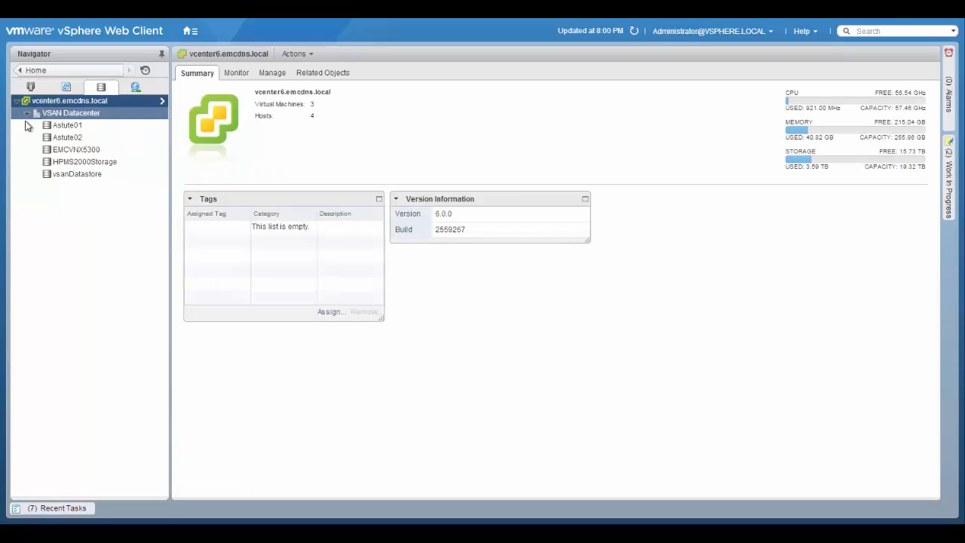
click(78, 174)
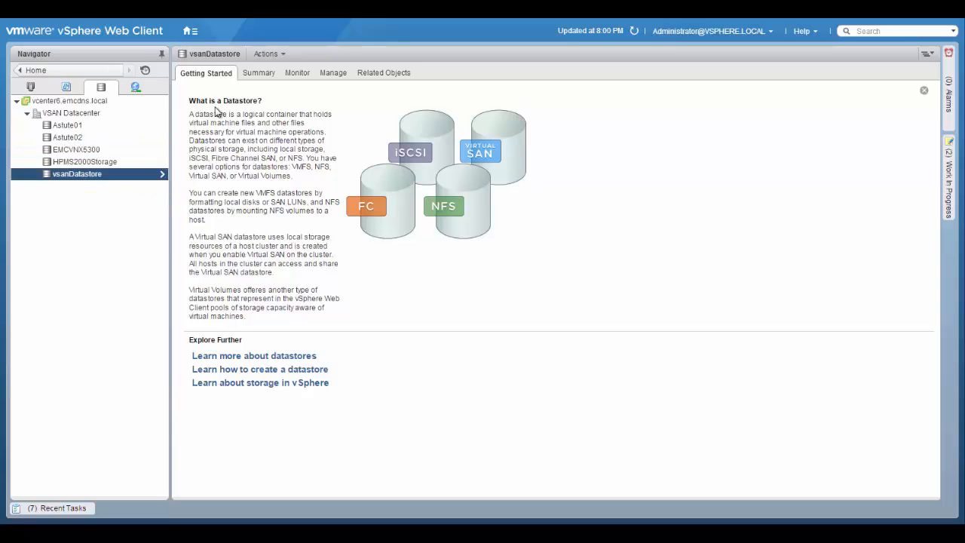
click(261, 76)
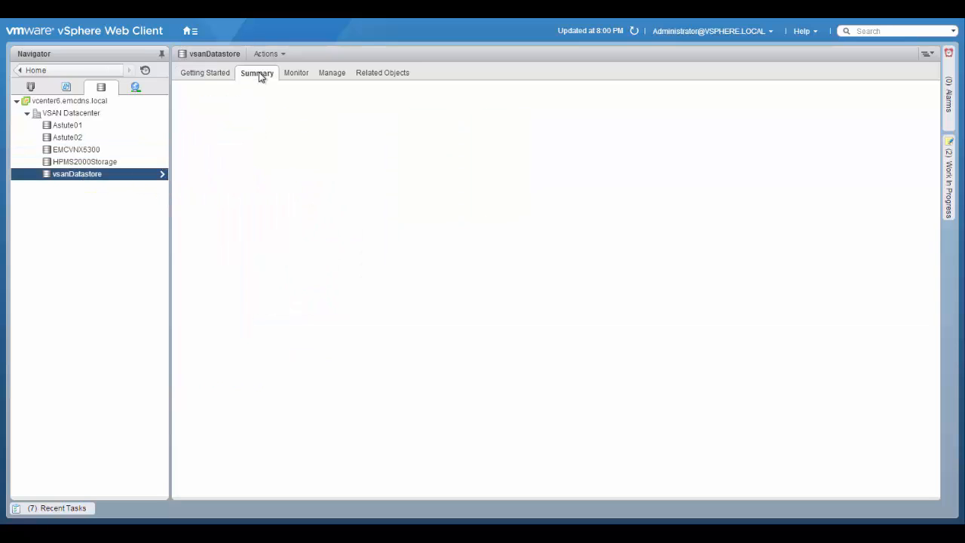
click(321, 75)
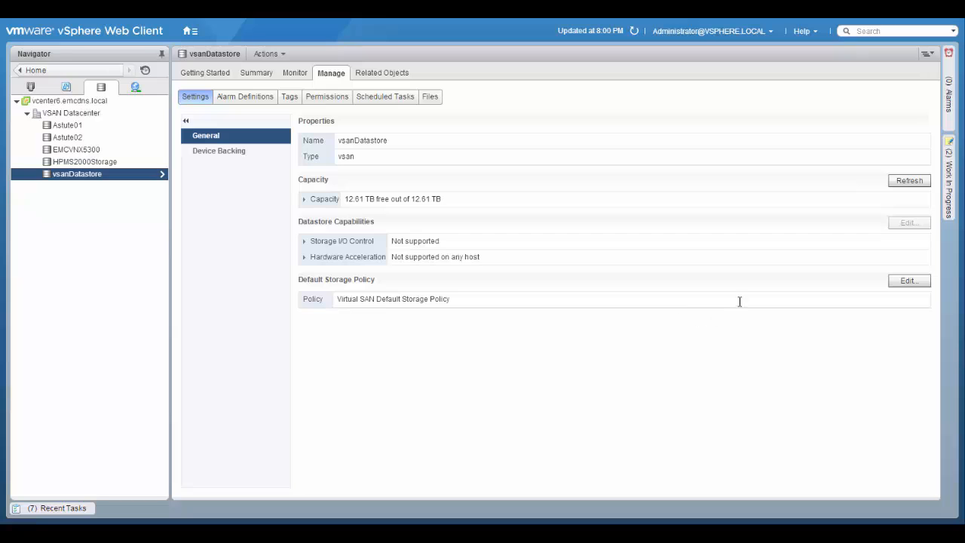
click(917, 282)
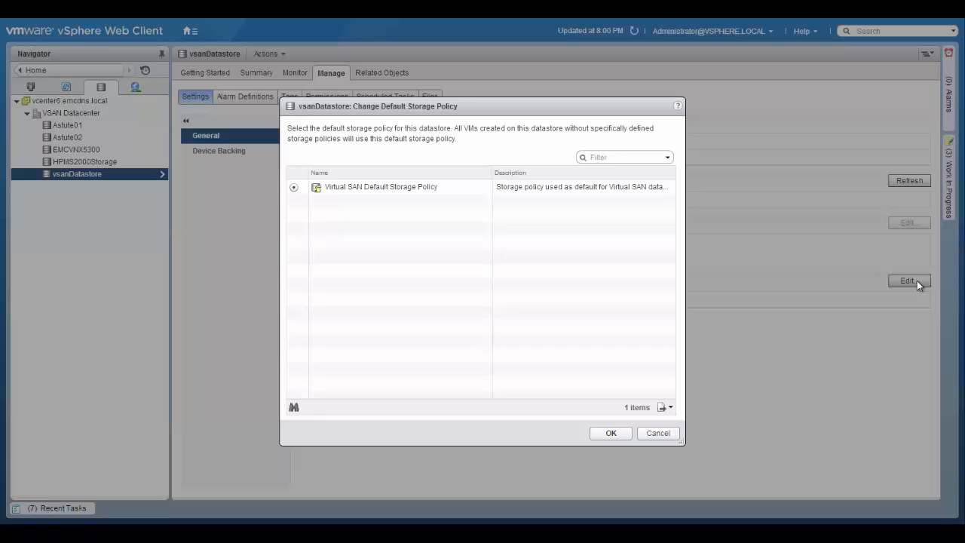
click(657, 434)
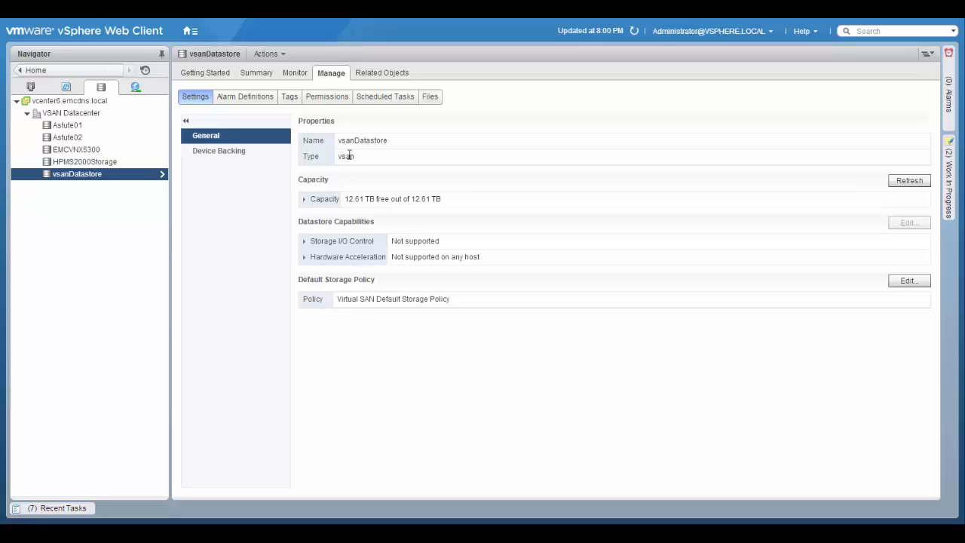
Examine vsanDatastore's issues, triggered alarms, performance, tasks and events.
click(298, 74)
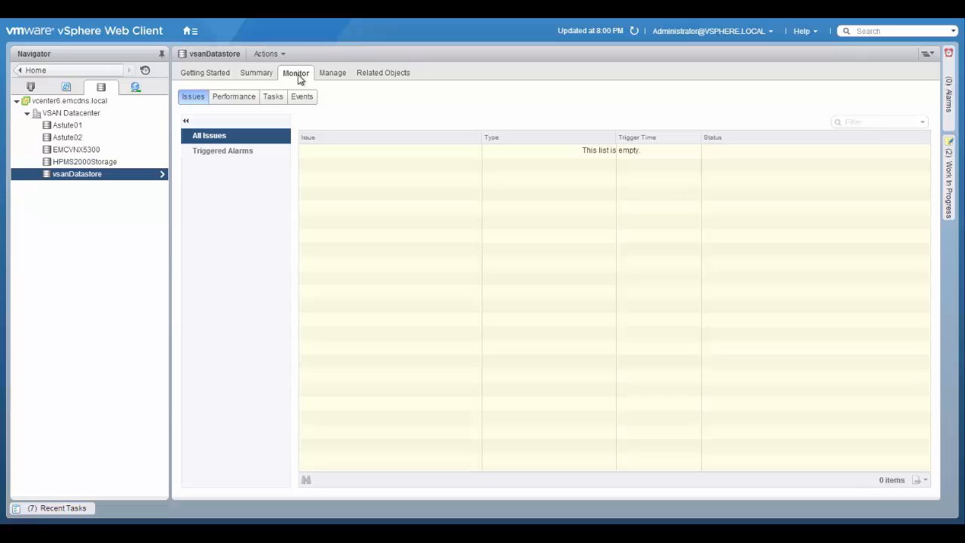
click(221, 156)
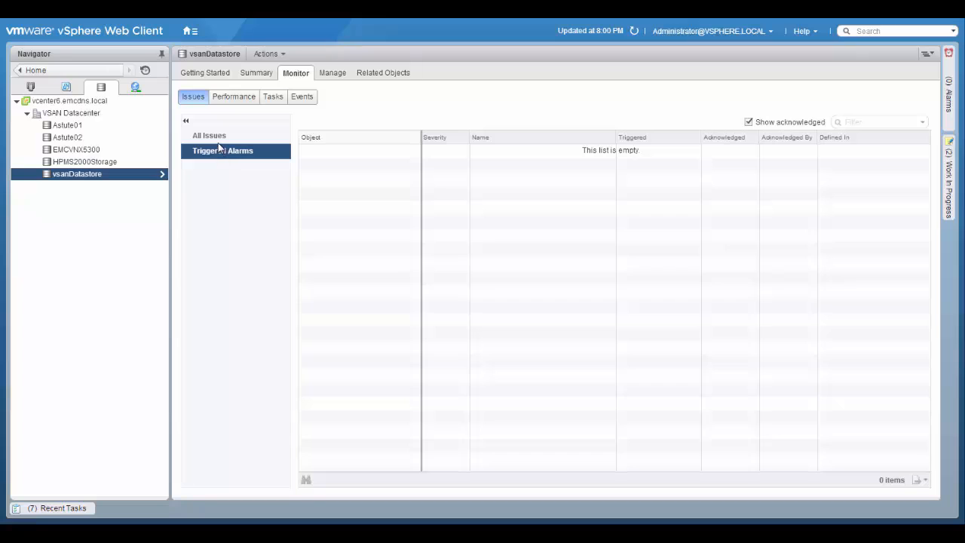
click(236, 98)
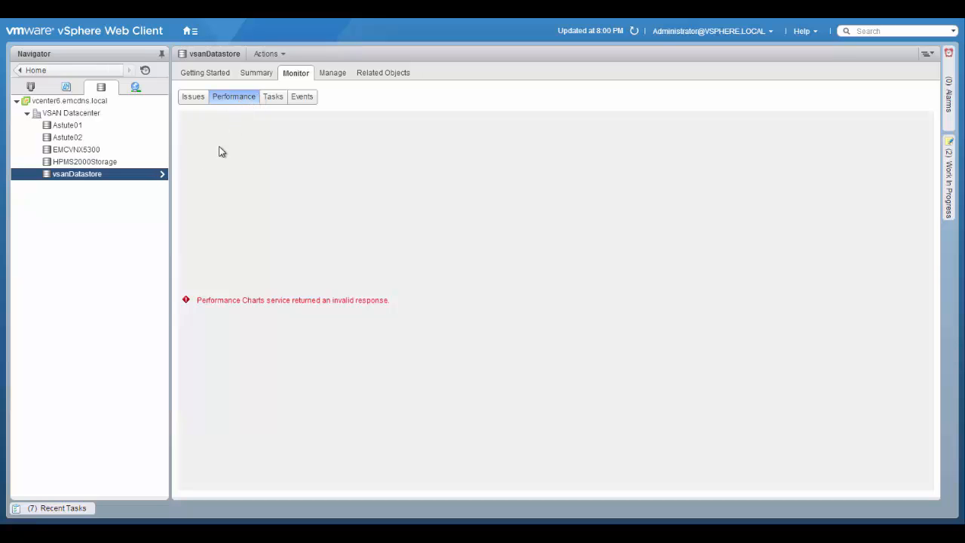
click(274, 98)
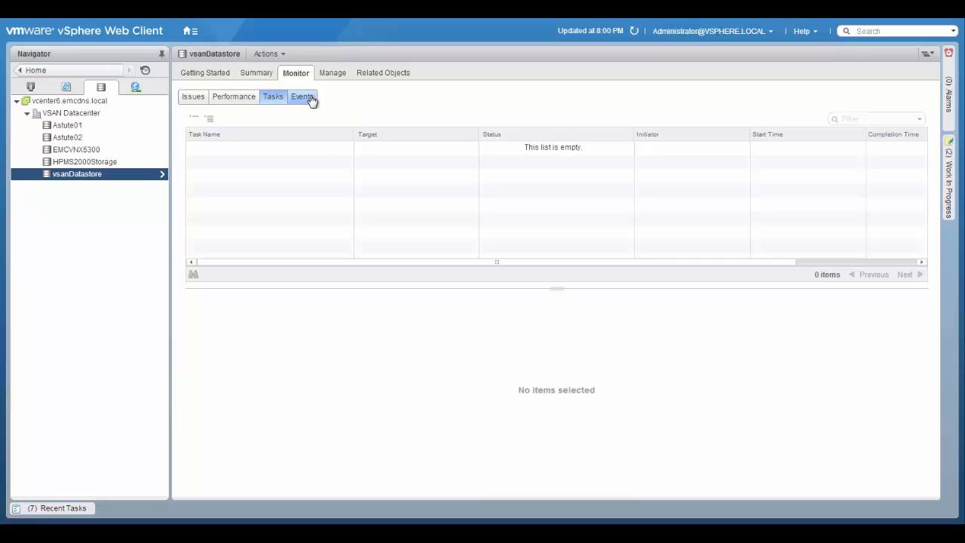
click(302, 97)
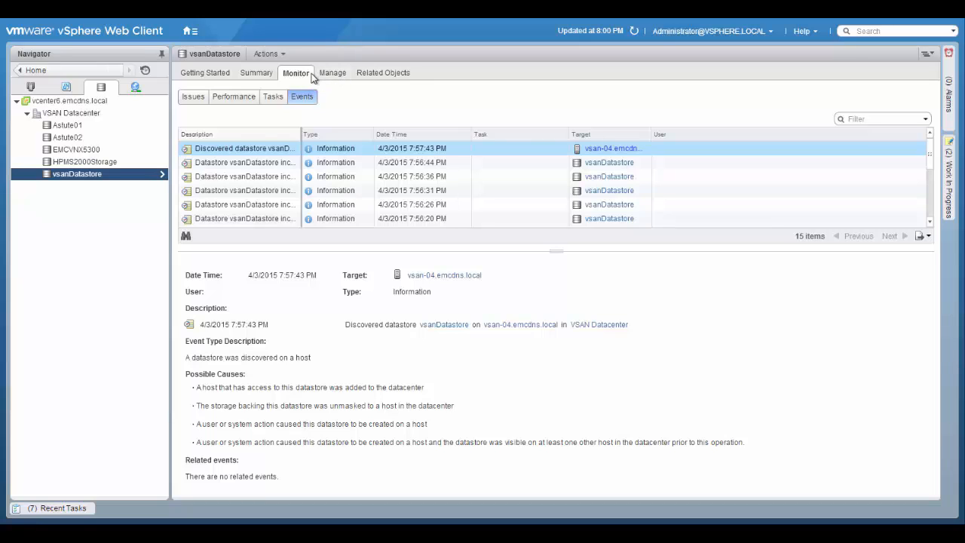
Check which virtual machines and hosts are related to vsanDatastore.
click(377, 75)
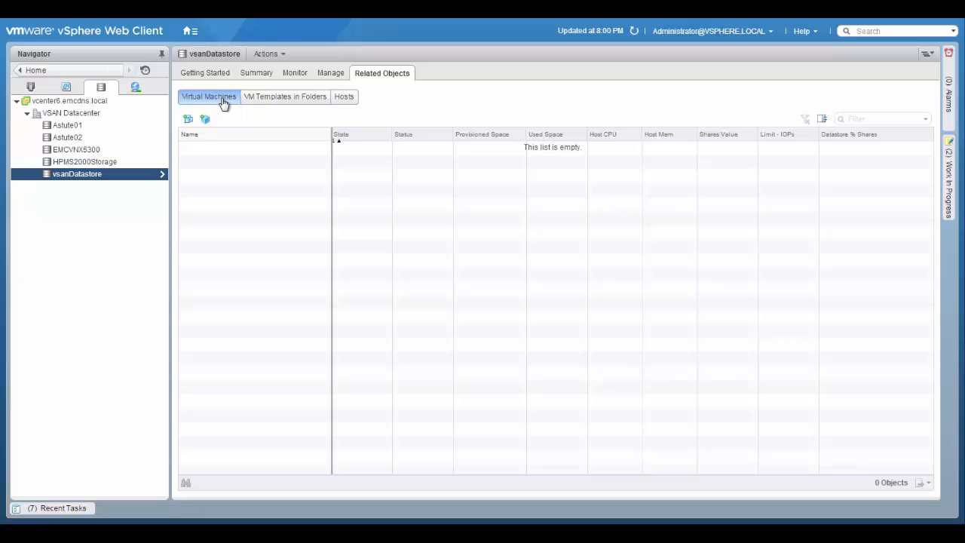
click(342, 98)
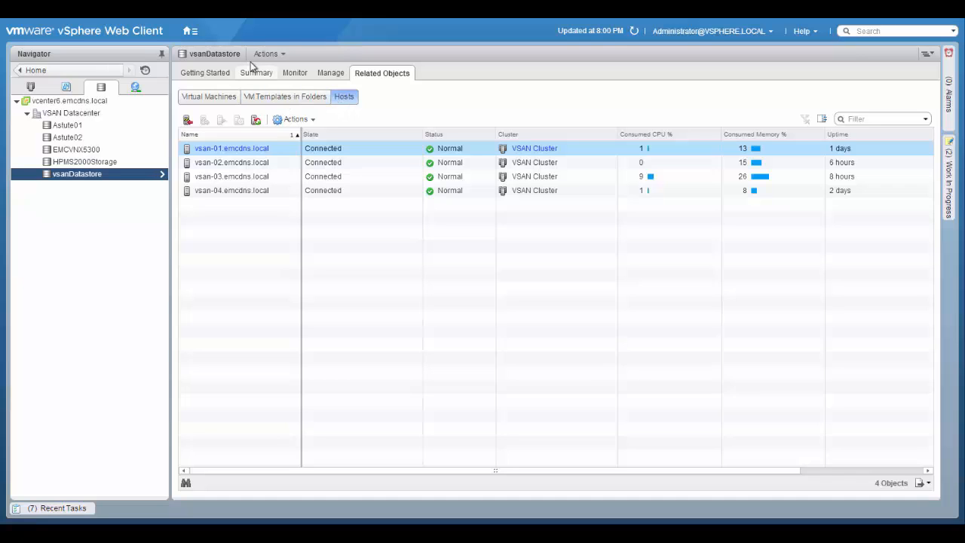
Review the Rule-Set 1 rules of the Virtual SAN Default Storage Policy, including the help for the number of disk stripes per object.
click(190, 34)
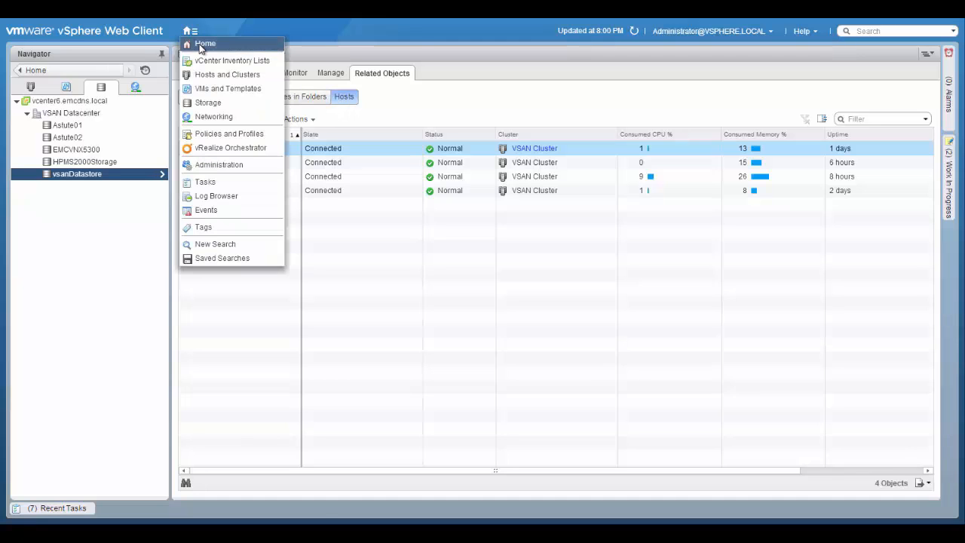
click(200, 44)
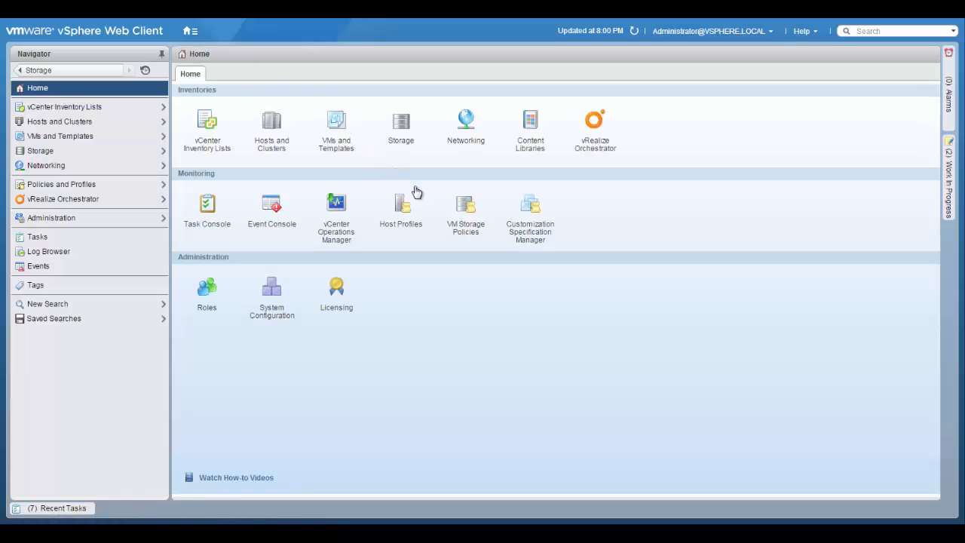
click(466, 222)
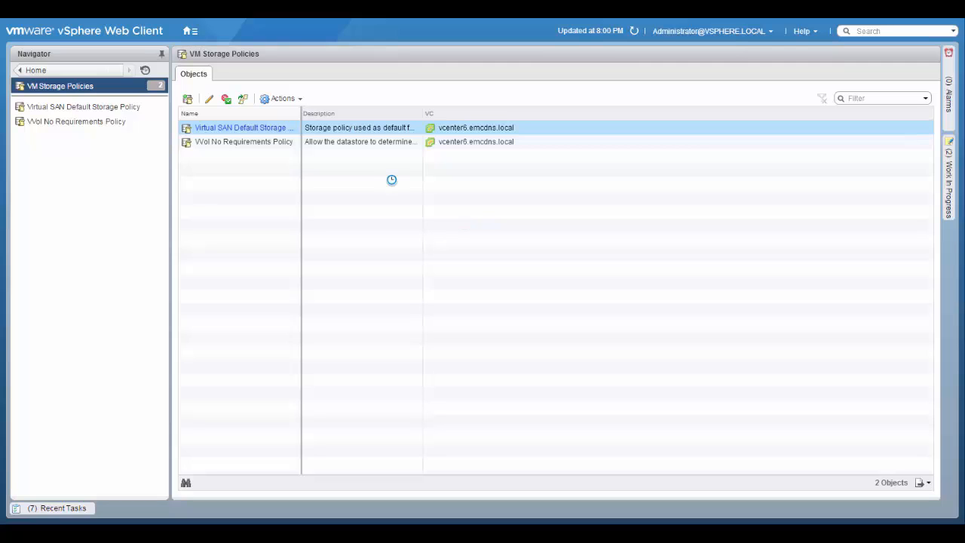
click(264, 128)
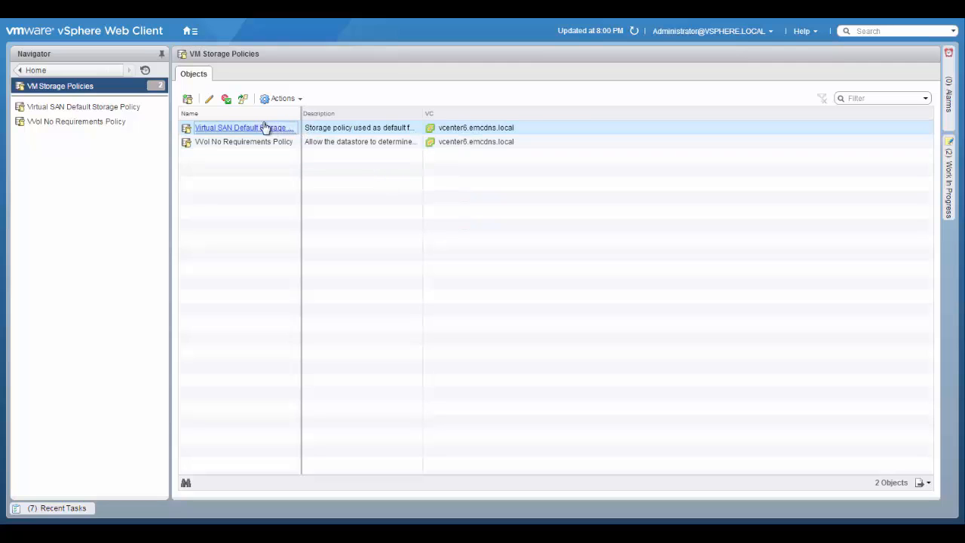
click(210, 101)
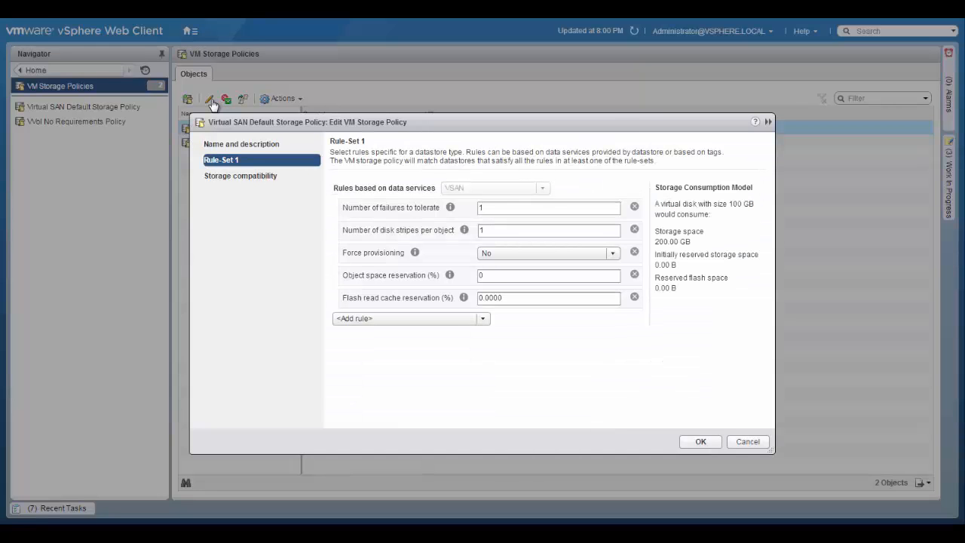
click(465, 230)
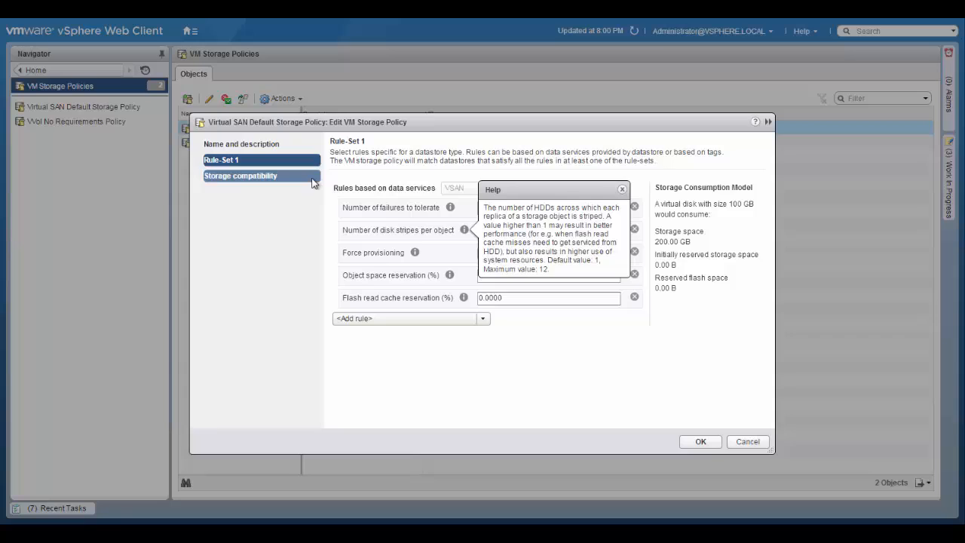
Check the default policy's storage compatibility, leave the policy without saving changes and return to the home page.
click(249, 178)
click(257, 177)
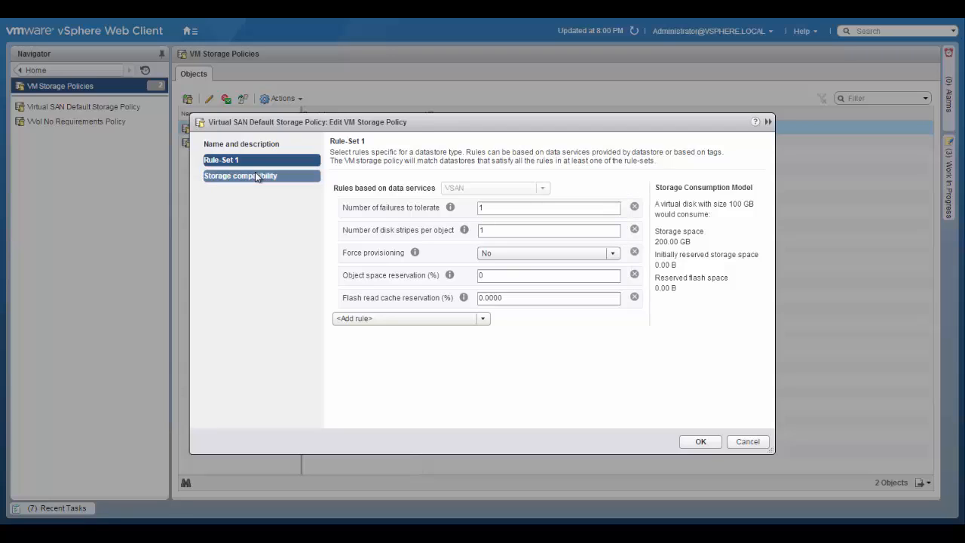
click(257, 185)
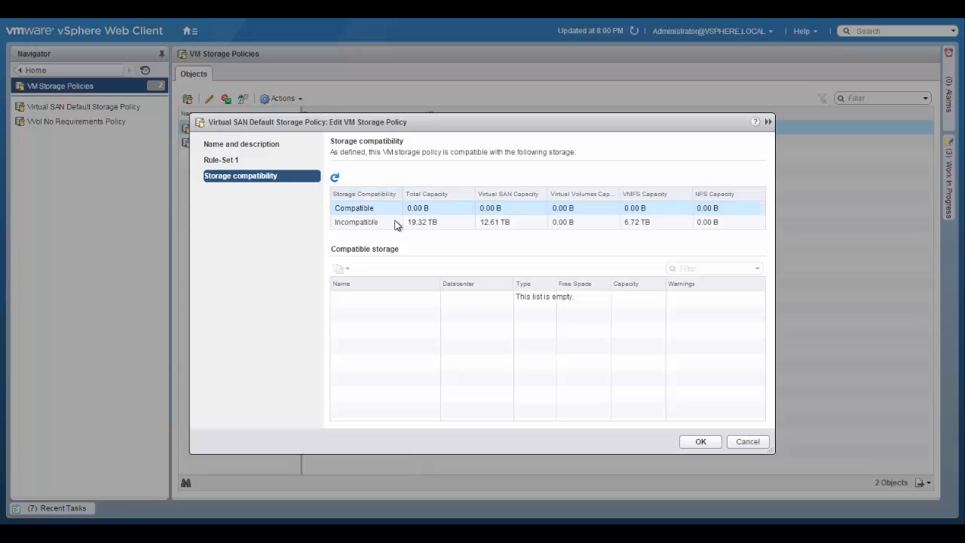
click(746, 443)
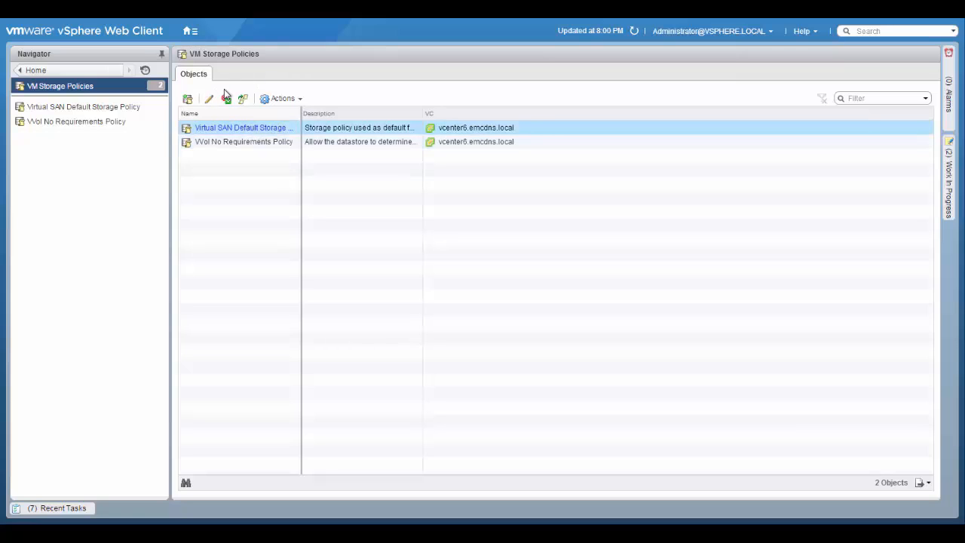
click(193, 33)
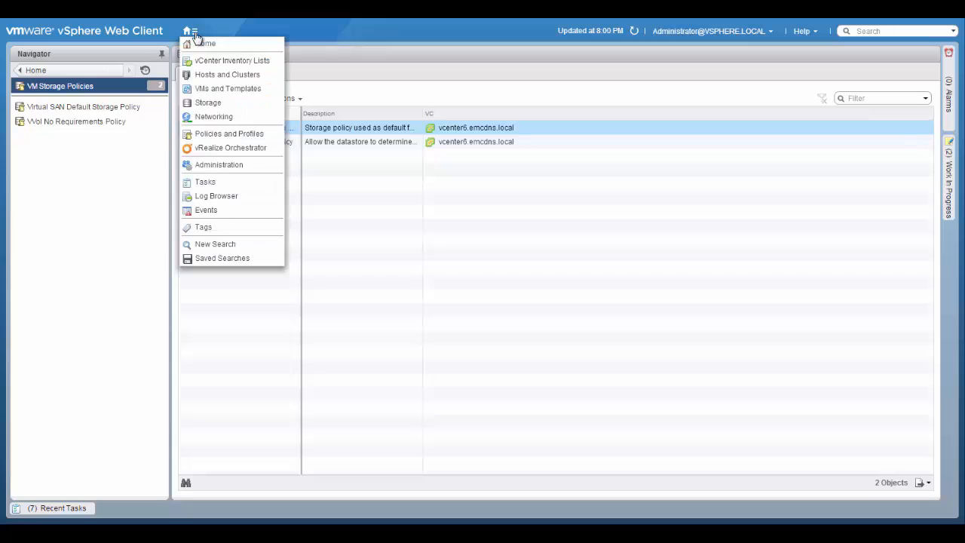
click(198, 43)
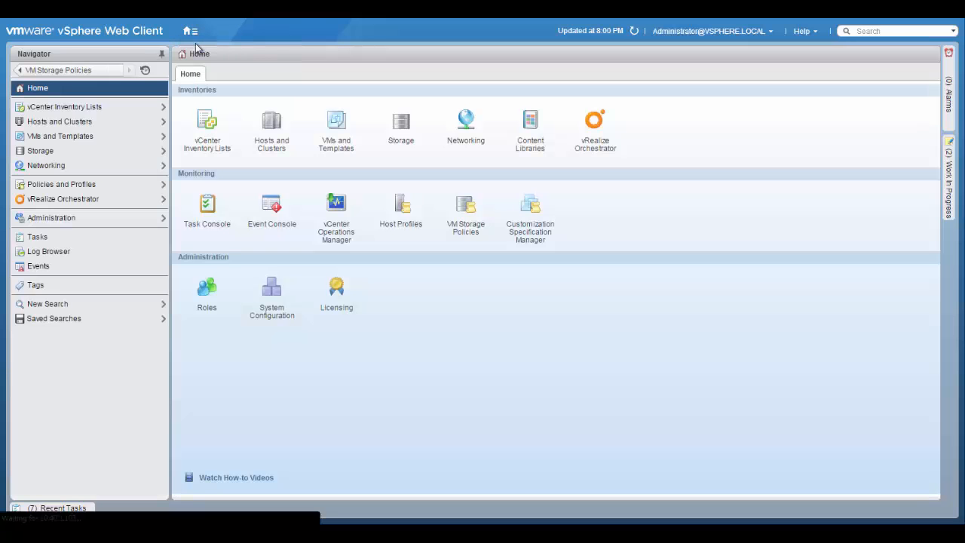